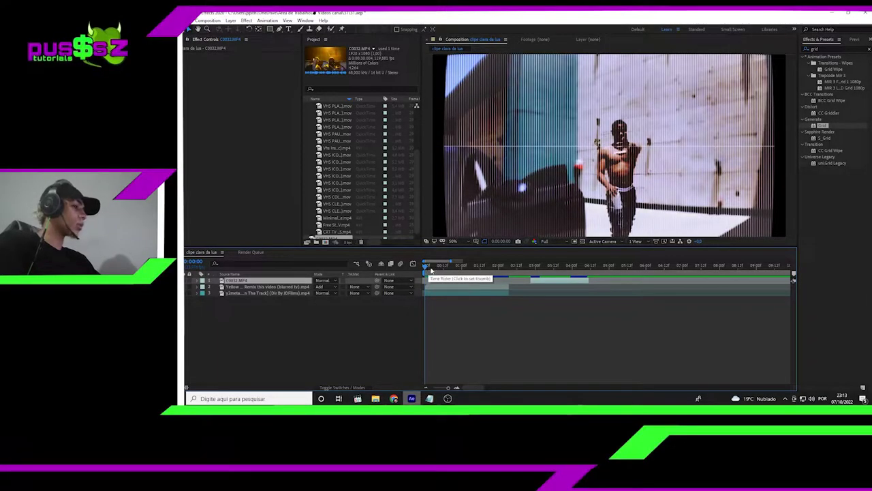
pyautogui.moveTo(425, 270)
pyautogui.mouseDown()
pyautogui.moveTo(476, 270)
pyautogui.moveTo(437, 270)
pyautogui.mouseUp()
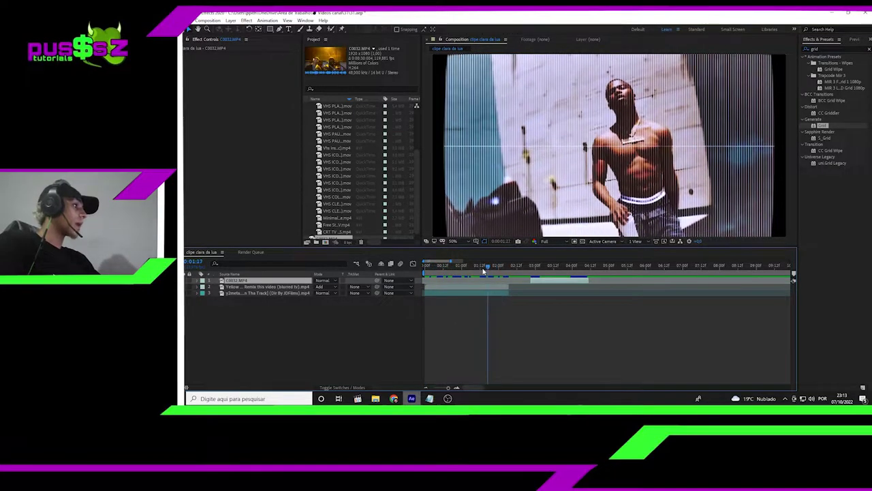
pyautogui.press('space')
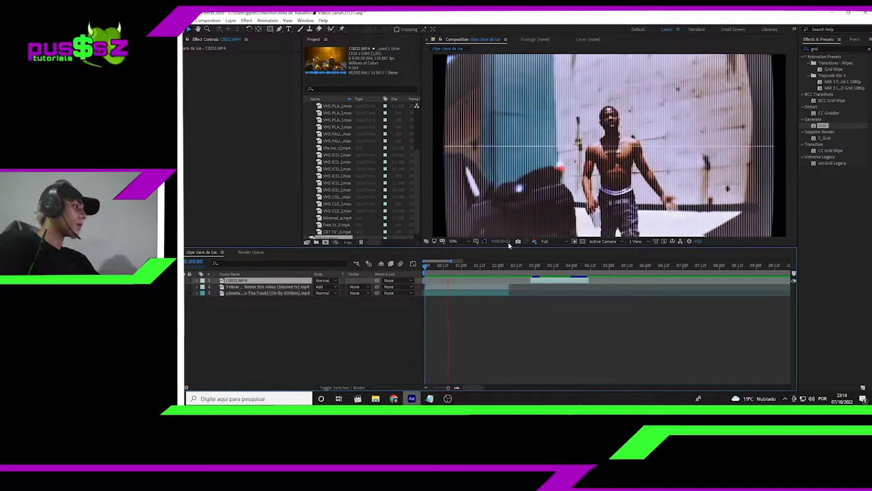
pyautogui.press('space')
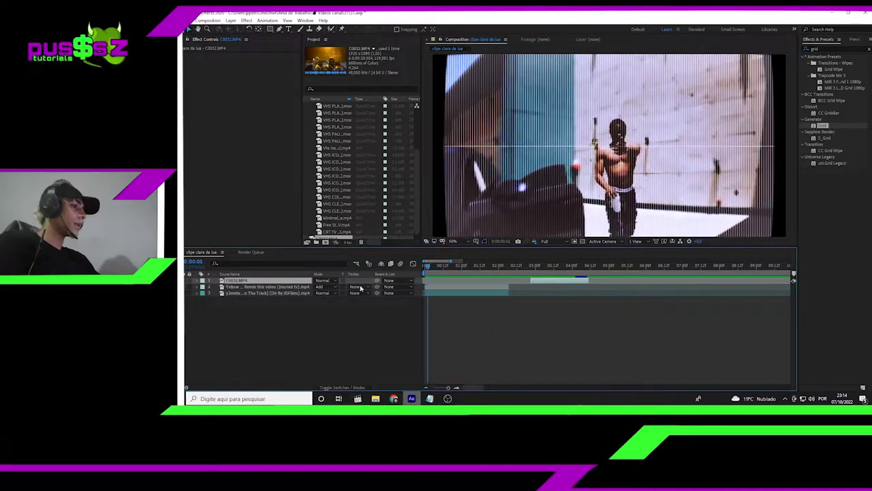
pyautogui.click(266, 286)
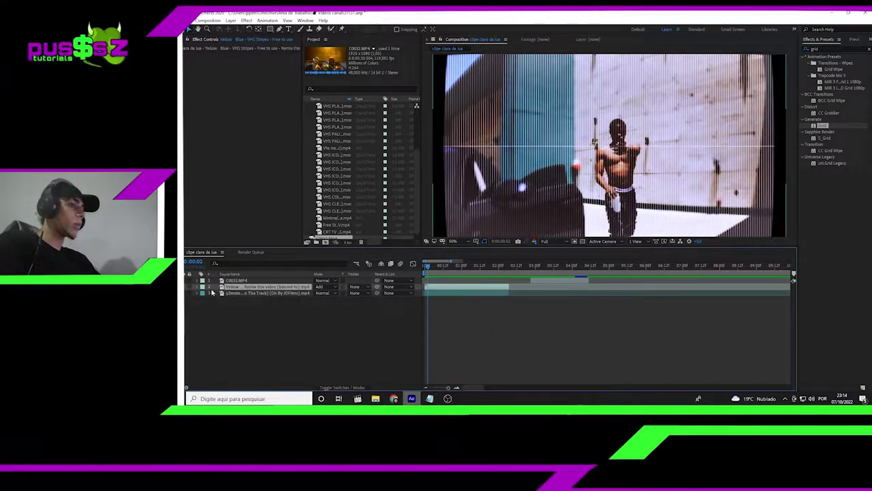
pyautogui.press('space')
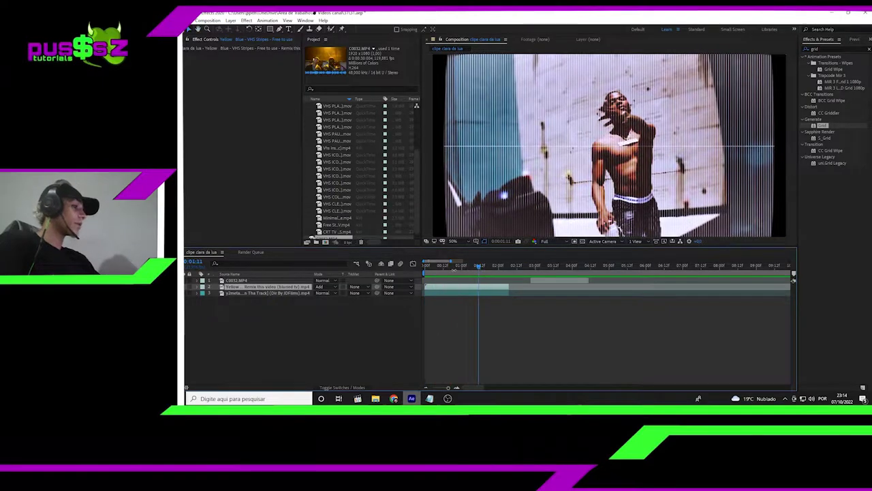
pyautogui.click(457, 291)
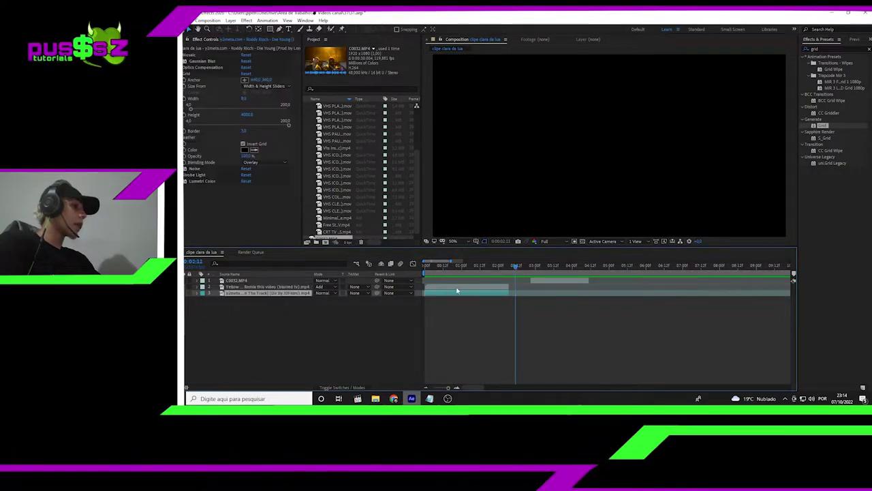
pyautogui.click(184, 73)
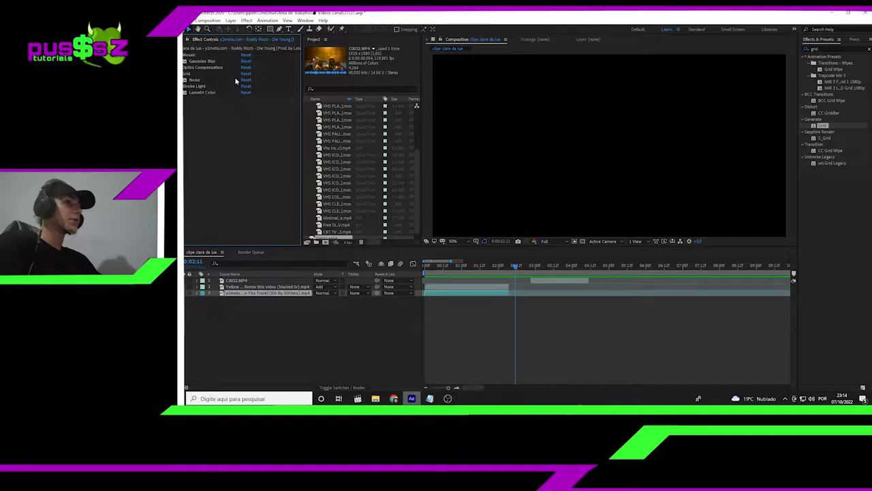
pyautogui.press('space')
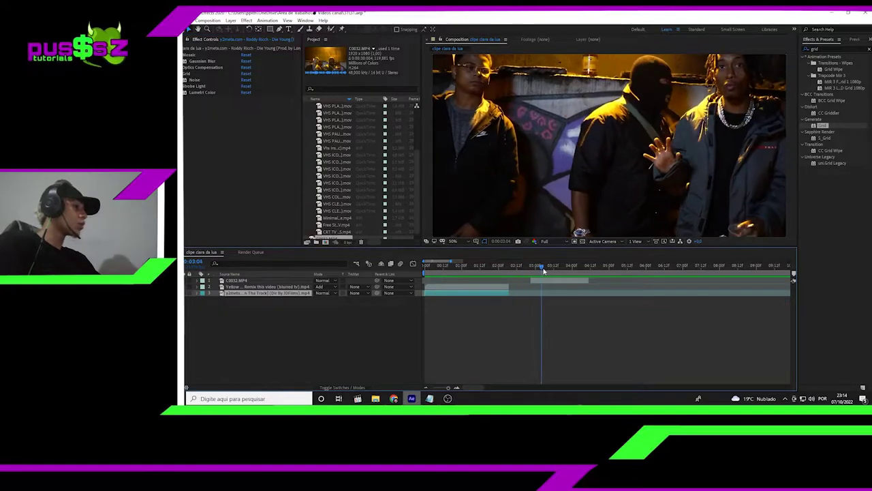
pyautogui.click(550, 282)
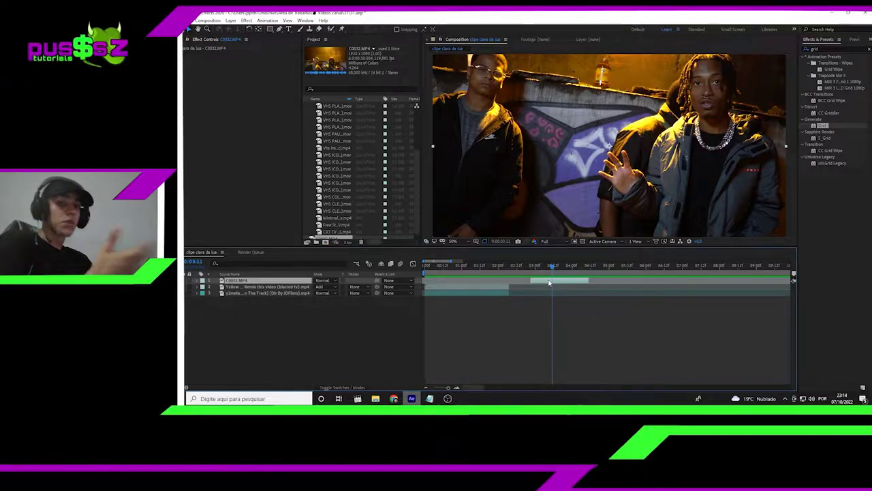
pyautogui.moveTo(552, 268); pyautogui.dragTo(548, 269)
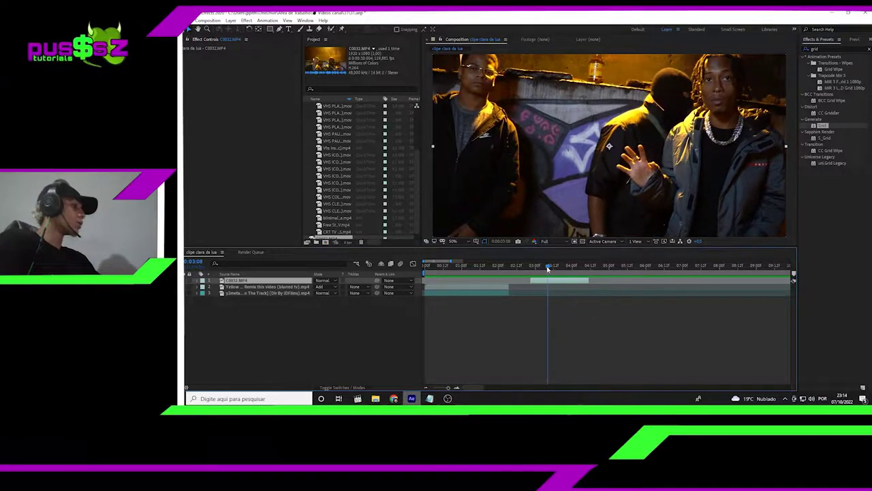
pyautogui.click(486, 289)
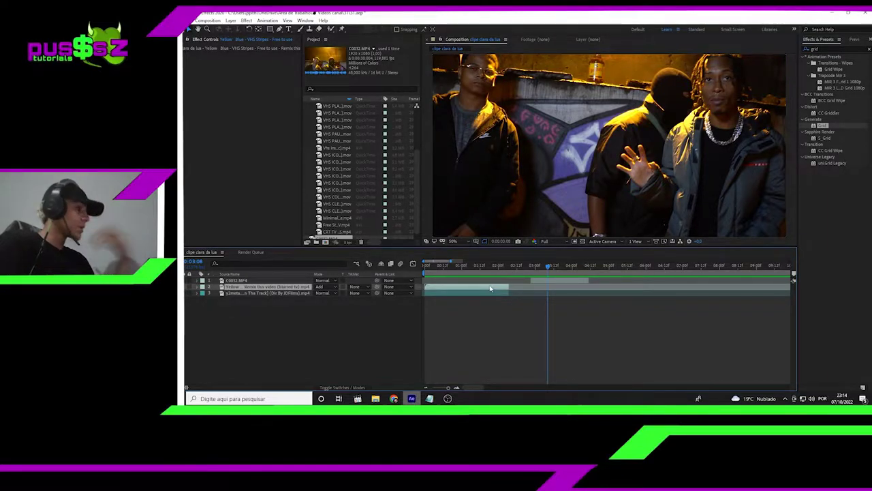
pyautogui.click(478, 295)
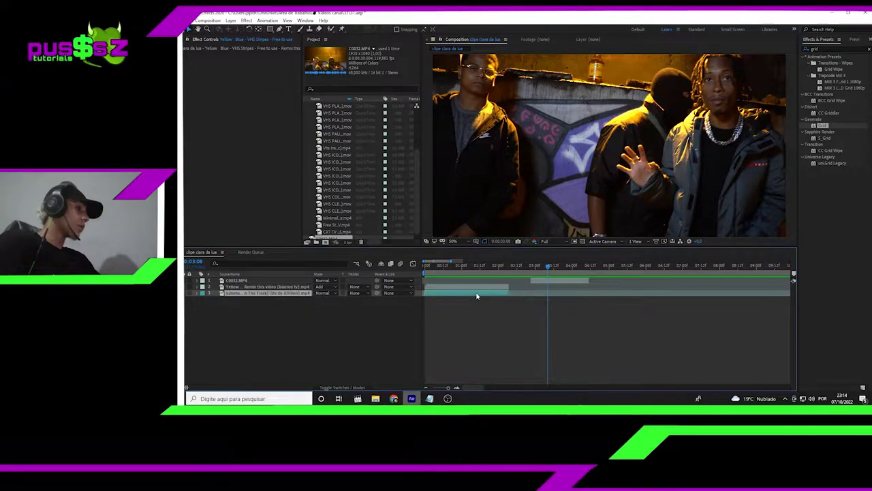
pyautogui.click(545, 266)
pyautogui.click(546, 282)
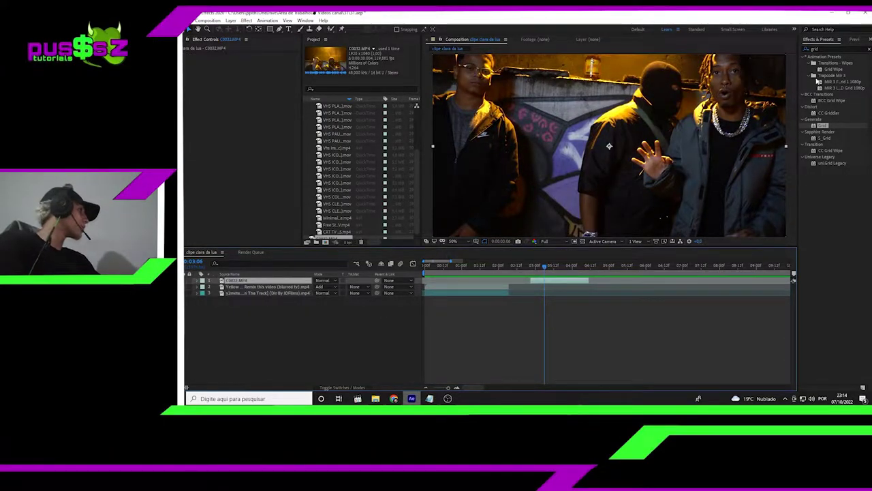
# Step: Search for Mosaic and apply it to the C0032.MP4 layer
pyautogui.doubleClick(833, 46)
pyautogui.write('mo')
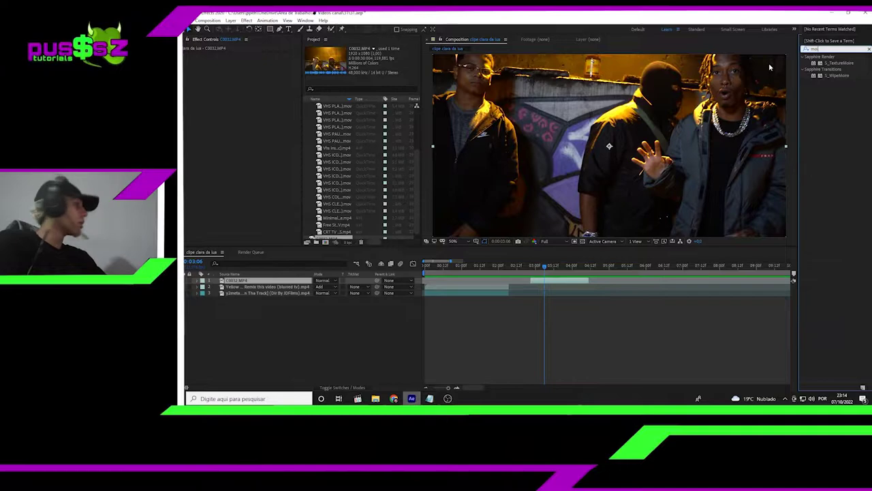
pyautogui.write('saic')
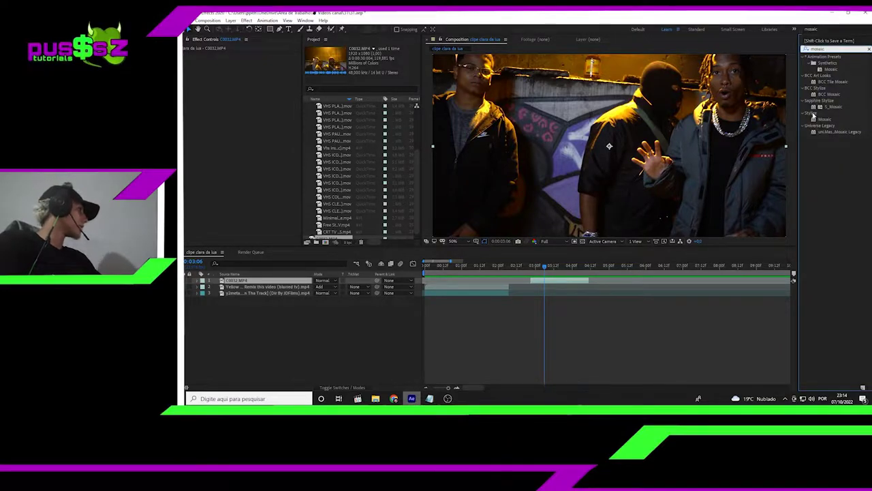
pyautogui.moveTo(815, 118); pyautogui.dragTo(531, 280)
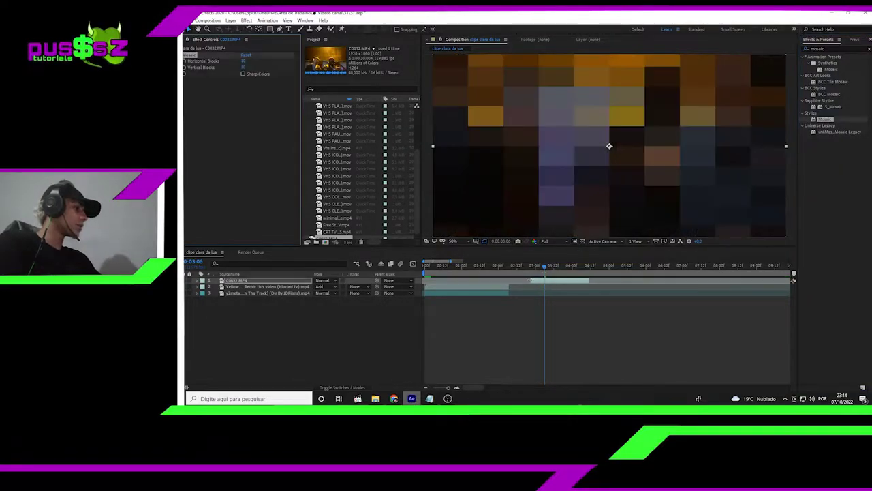
# Step: Set the Mosaic to 300 horizontal and 300 vertical blocks
pyautogui.moveTo(244, 62); pyautogui.dragTo(274, 60)
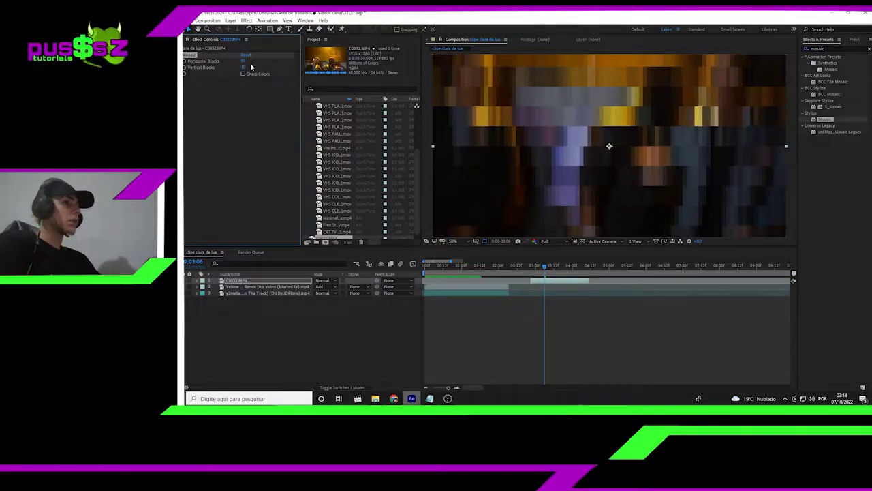
pyautogui.click(245, 61)
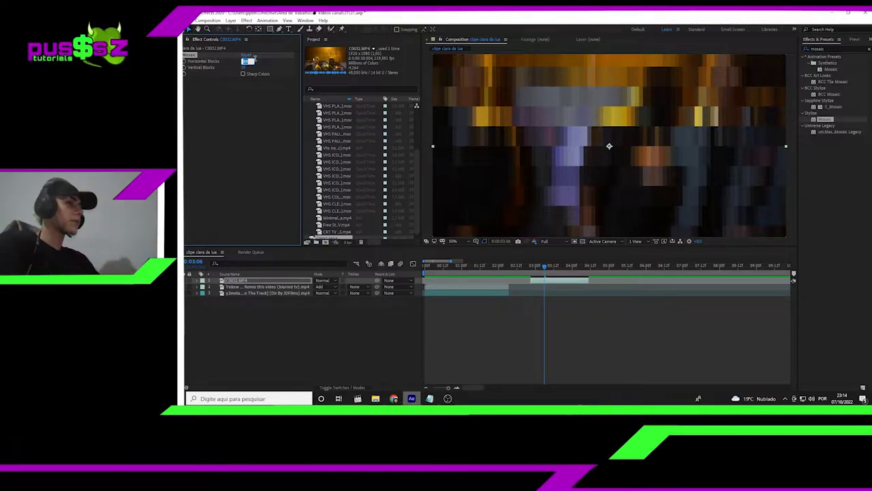
pyautogui.write('300')
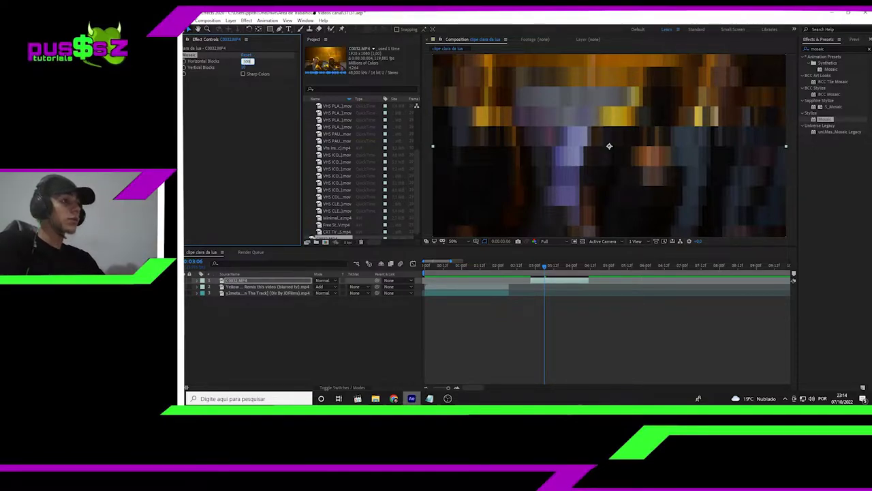
pyautogui.press('Return')
pyautogui.click(245, 67)
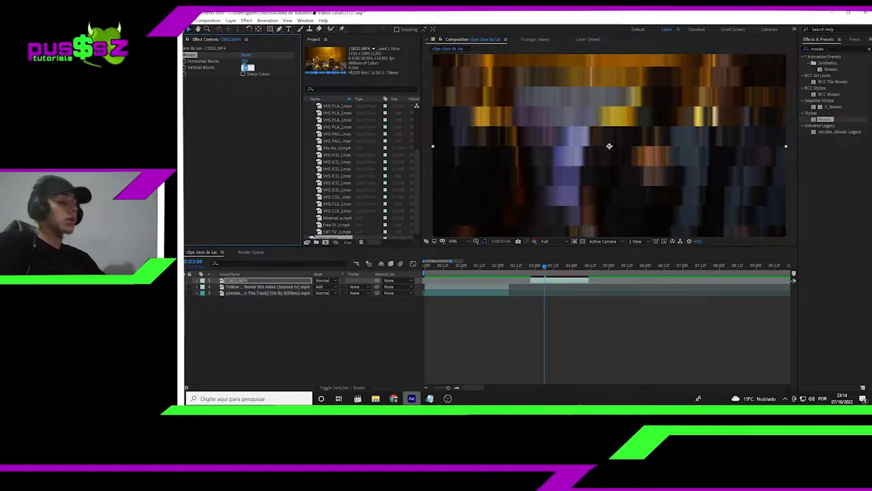
pyautogui.write('300')
pyautogui.press('Return')
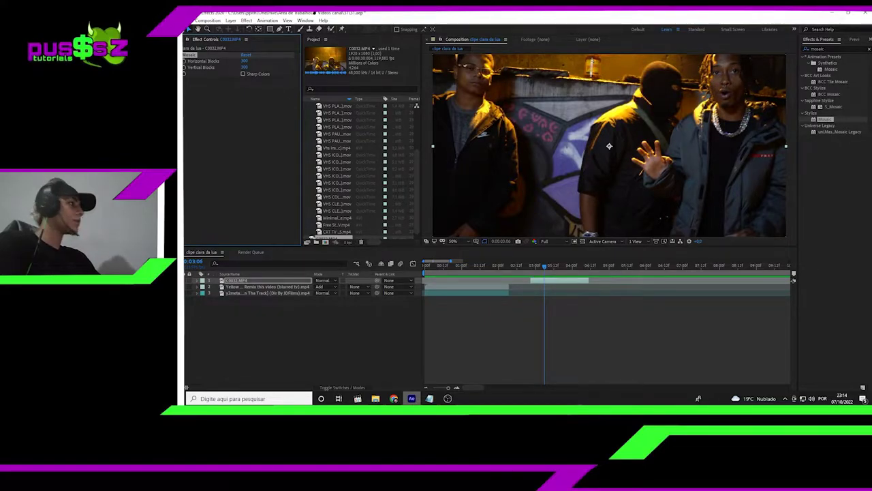
# Step: Try 400, then 200, for both the horizontal and vertical Mosaic blocks
pyautogui.click(244, 61)
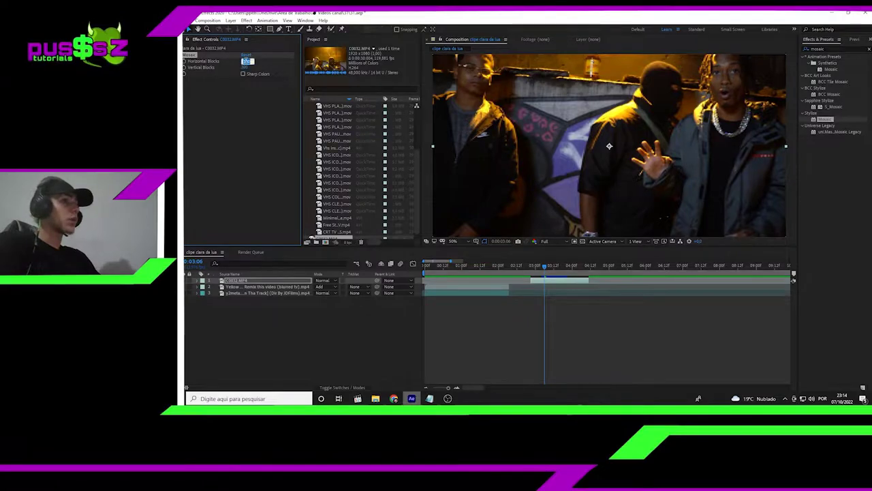
pyautogui.write('400')
pyautogui.press('Return')
pyautogui.rightClick(245, 67)
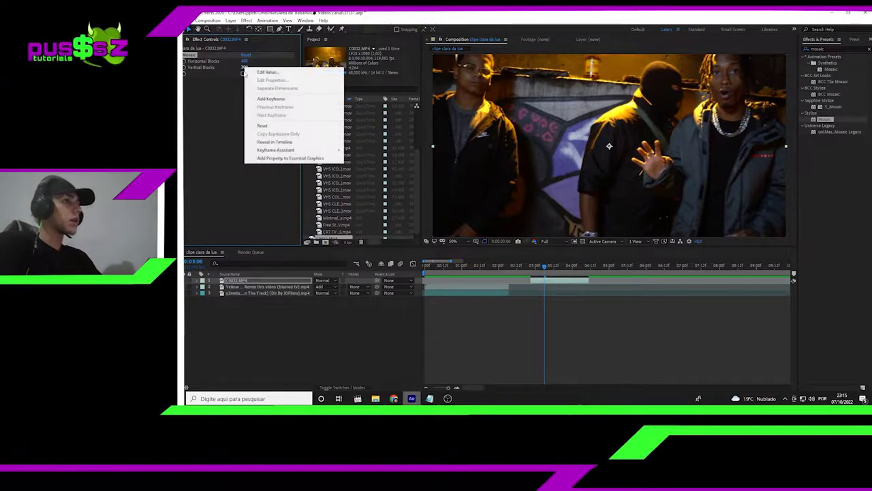
pyautogui.press('Escape')
pyautogui.click(246, 67)
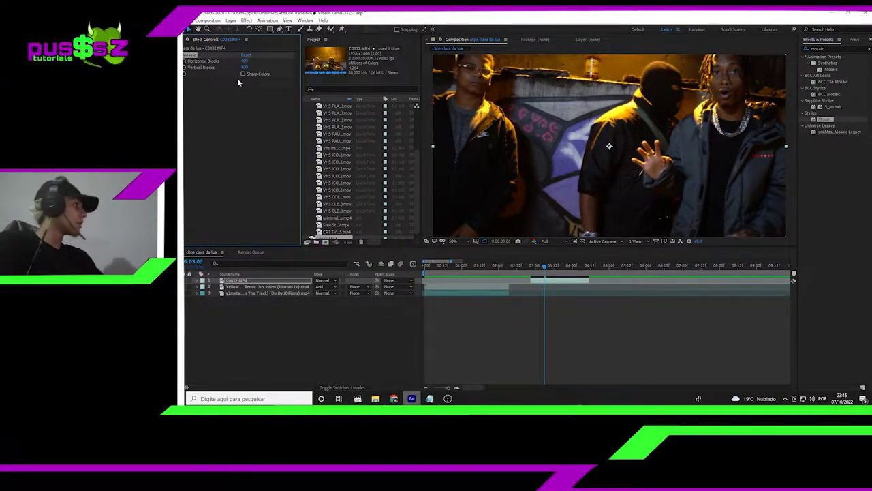
pyautogui.press('Return')
pyautogui.click(247, 61)
pyautogui.write('2')
pyautogui.press('Return')
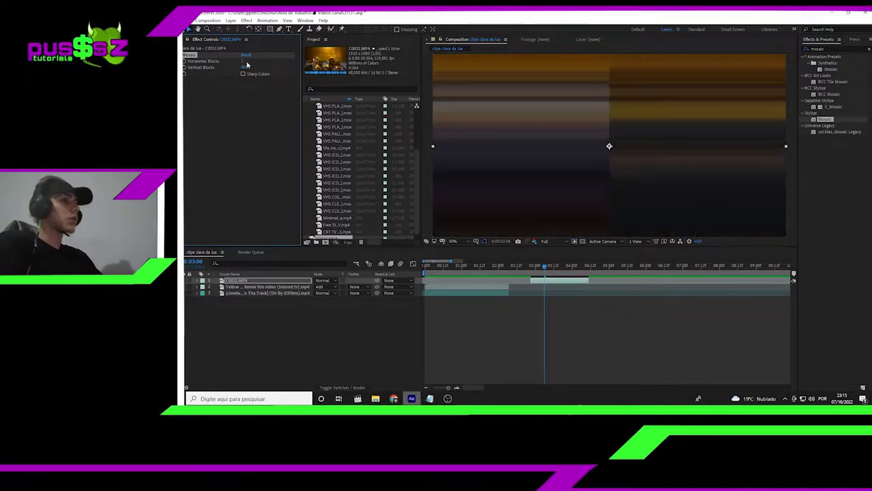
pyautogui.write('200')
pyautogui.press('Tab')
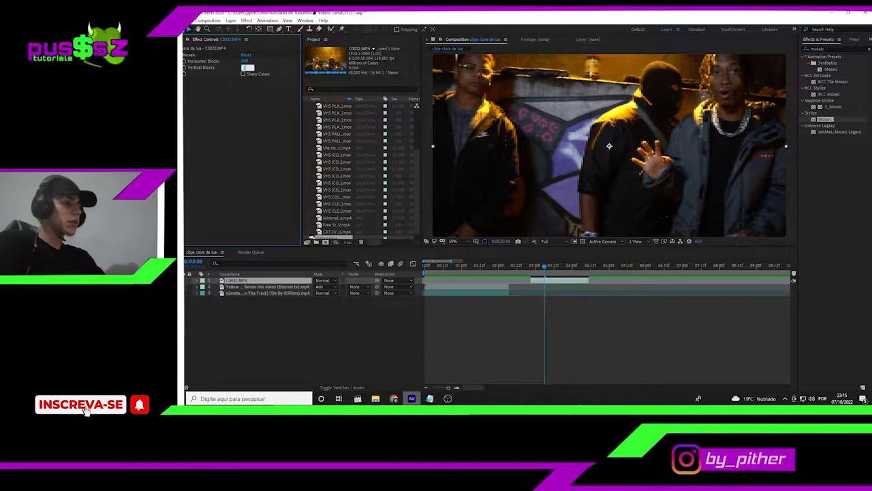
pyautogui.press('Return')
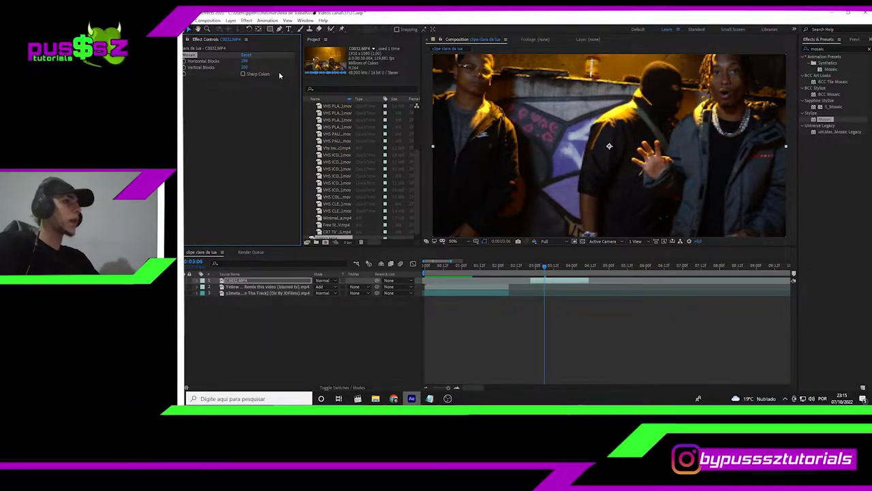
# Step: Return both Mosaic block counts to 300 horizontal and 300 vertical
pyautogui.click(245, 61)
pyautogui.write('300')
pyautogui.press('Tab')
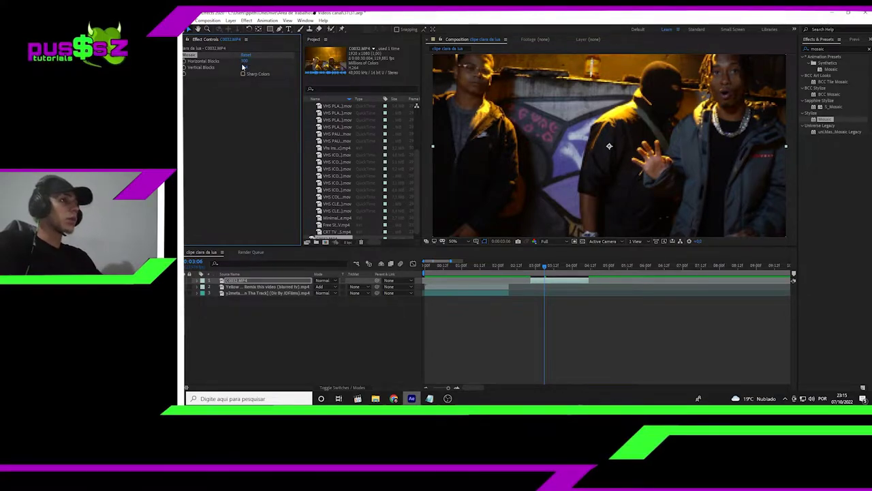
pyautogui.write('300')
pyautogui.press('Return')
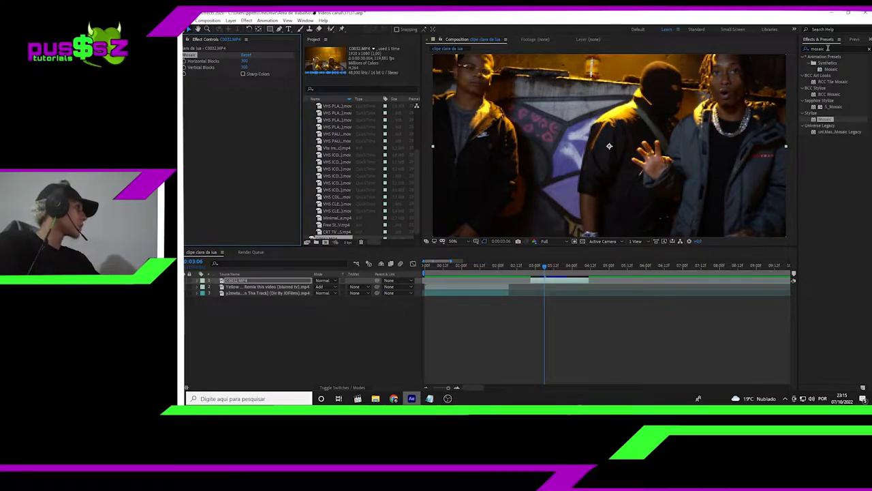
# Step: Search 'gaussian' and apply Gaussian Blur to the street clip layer
pyautogui.doubleClick(828, 48)
pyautogui.write('gaussi')
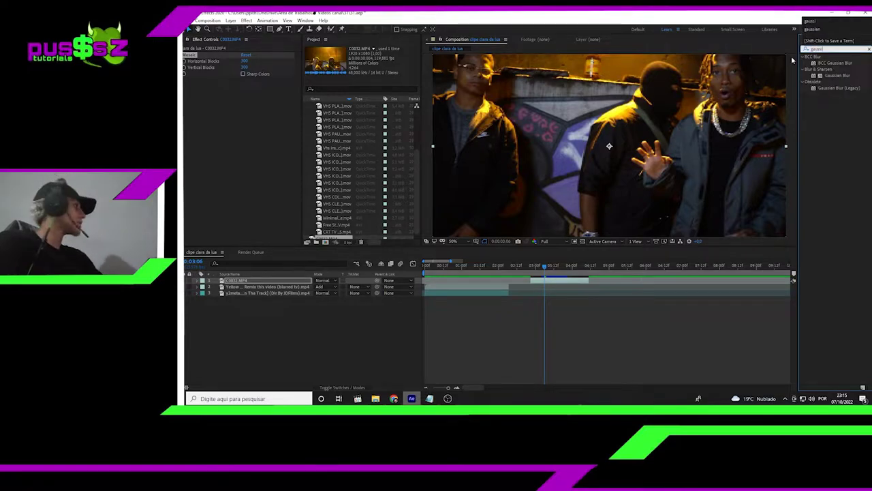
pyautogui.moveTo(837, 75); pyautogui.dragTo(553, 282)
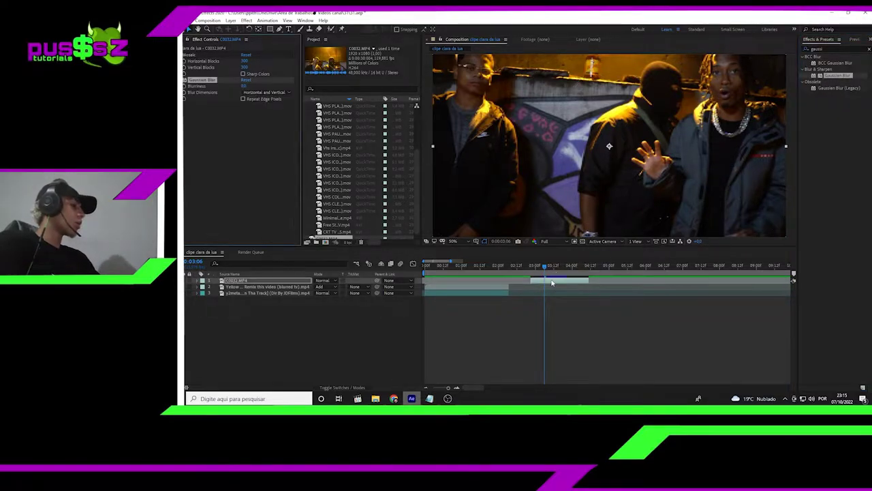
# Step: Set Blurriness to 30, then select the Mosaic entry and preview a later frame
pyautogui.click(244, 85)
pyautogui.write('30')
pyautogui.press('Return')
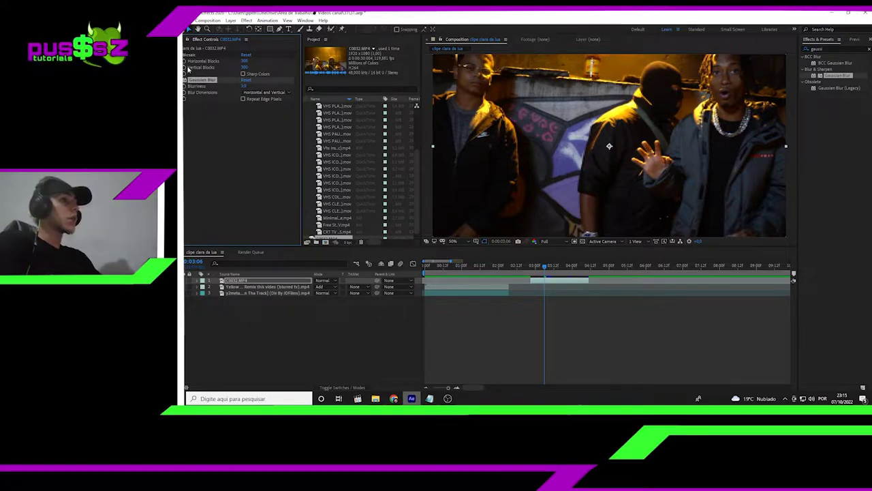
pyautogui.click(203, 56)
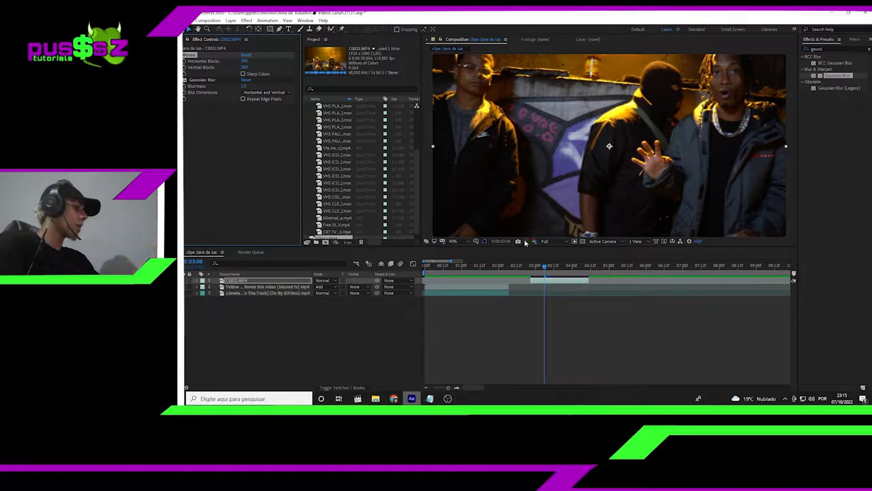
pyautogui.moveTo(544, 270); pyautogui.dragTo(546, 273)
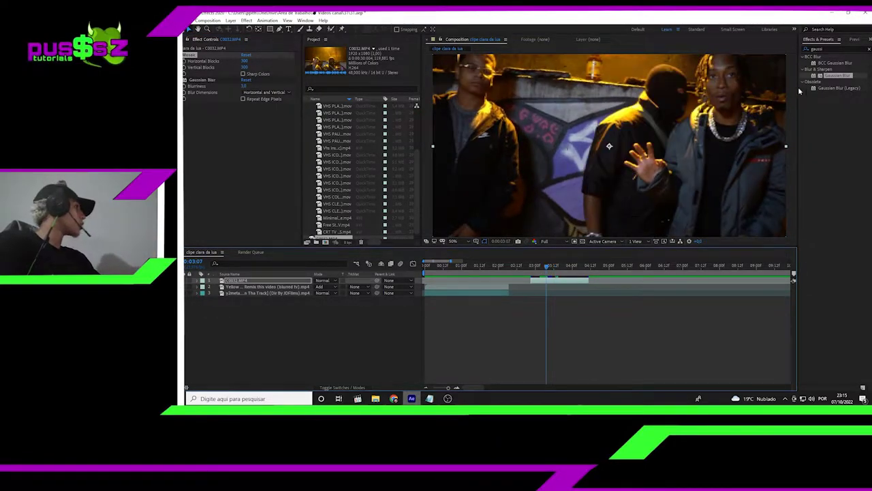
# Step: Search 'opti' and apply Optics Compensation to the street clip layer
pyautogui.click(789, 47)
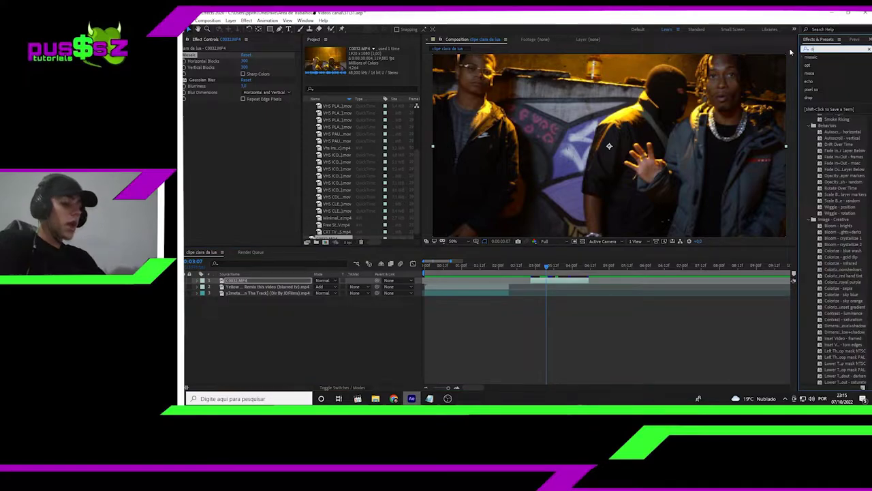
pyautogui.write('ptic')
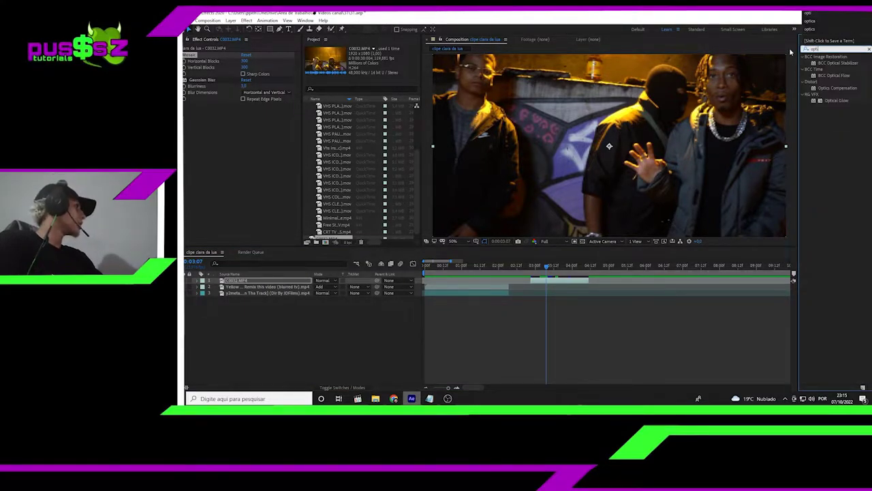
pyautogui.press('BackSpace')
pyautogui.moveTo(622, 241)
pyautogui.mouseDown()
pyautogui.moveTo(559, 288)
pyautogui.moveTo(537, 267)
pyautogui.mouseUp()
pyautogui.press('=')
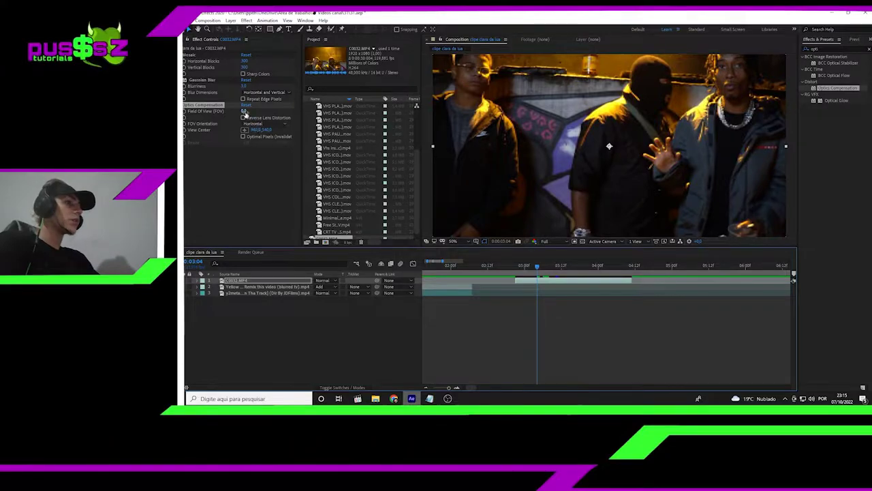
# Step: Adjust Field Of View, testing and turning off Reverse Lens Distortion and Optimal Pixels
pyautogui.moveTo(243, 112)
pyautogui.mouseDown()
pyautogui.moveTo(462, 122)
pyautogui.moveTo(259, 111)
pyautogui.mouseUp()
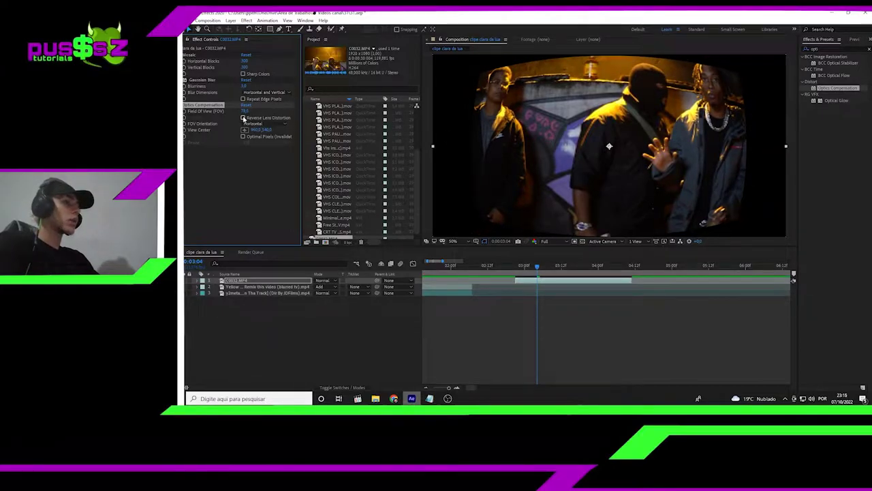
pyautogui.click(244, 117)
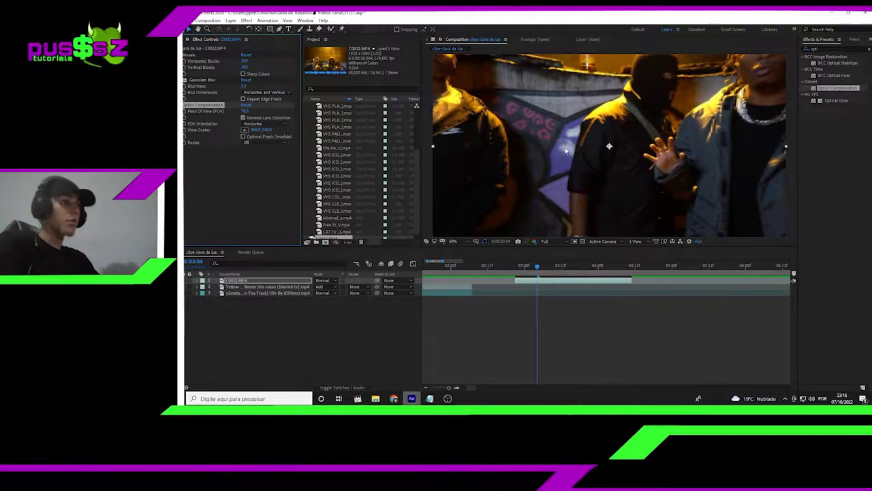
pyautogui.click(244, 118)
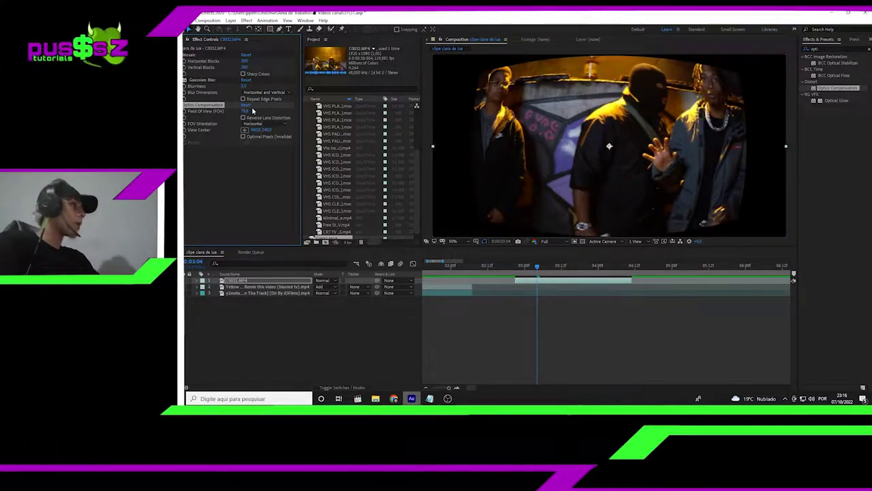
pyautogui.moveTo(247, 111); pyautogui.dragTo(193, 130)
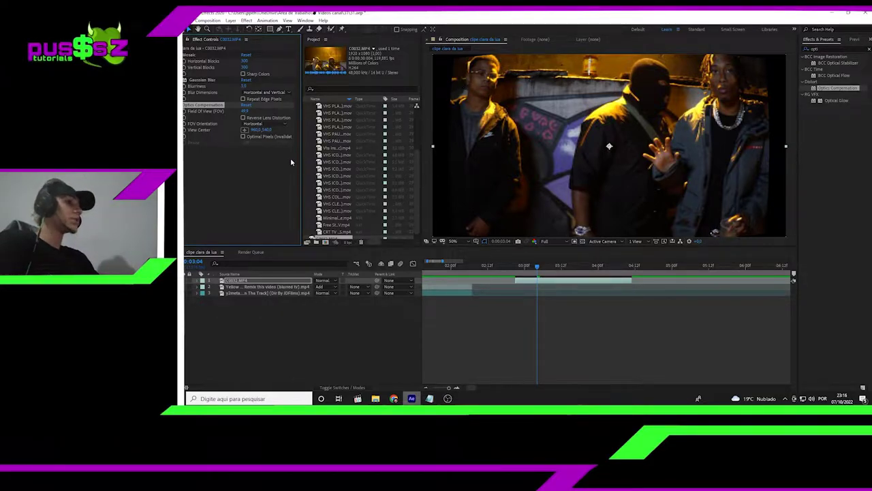
pyautogui.click(244, 137)
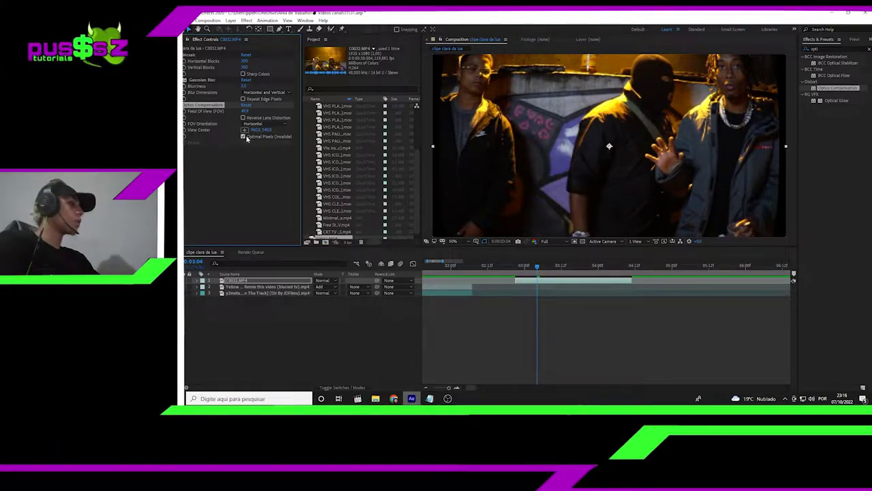
pyautogui.click(243, 137)
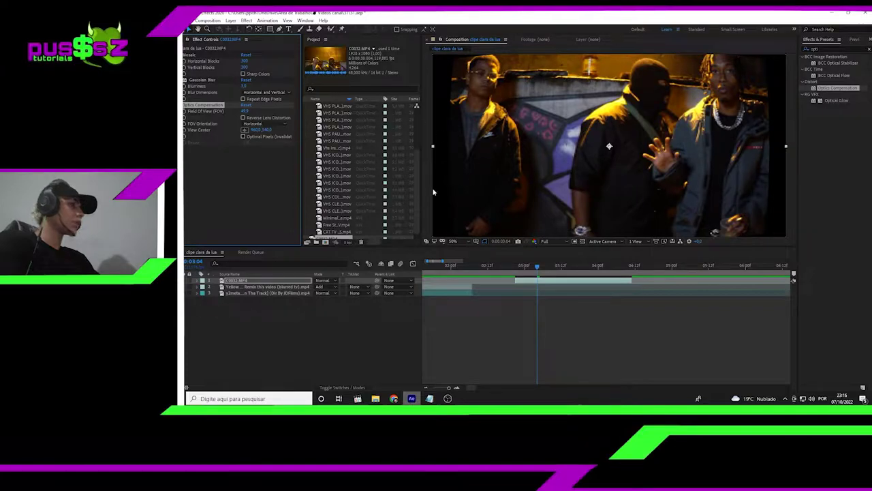
# Step: Try Vertical and Diagonal FOV Orientation, then keep it on Horizontal
pyautogui.click(269, 125)
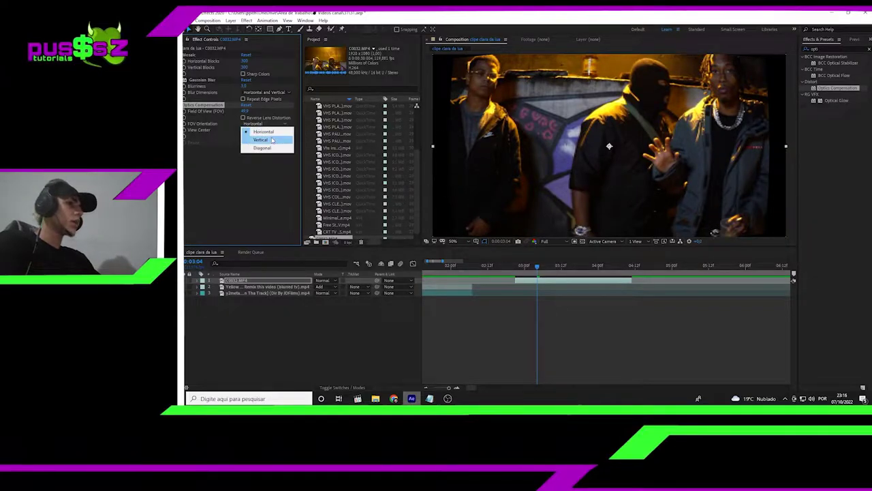
pyautogui.click(273, 140)
pyautogui.click(276, 127)
pyautogui.click(265, 147)
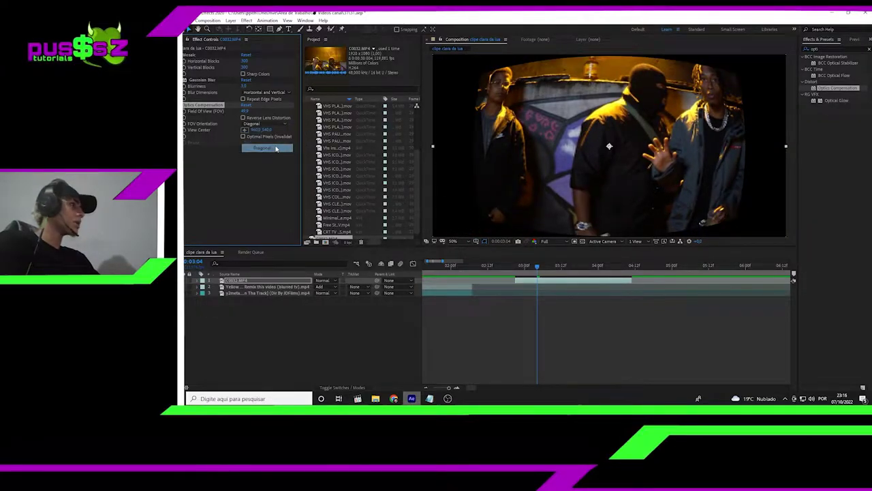
pyautogui.click(270, 124)
pyautogui.click(266, 132)
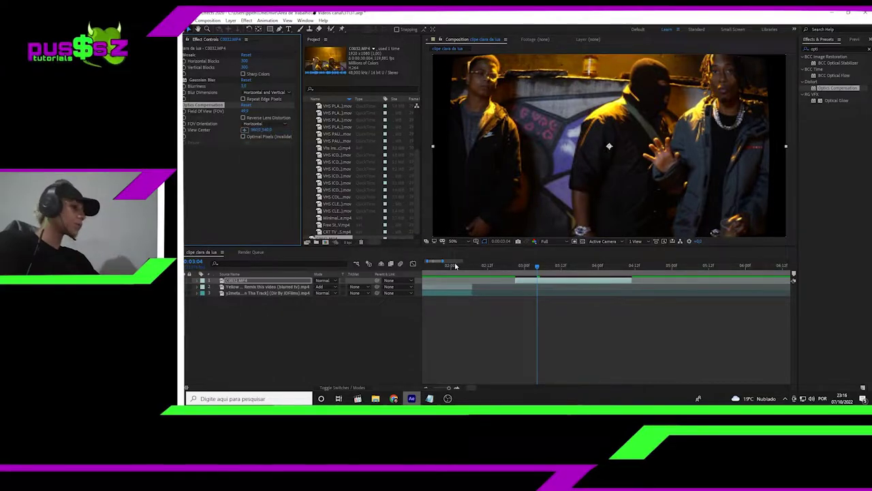
# Step: Move the playhead back to the street footage and reselect the C0032.MP4 layer
pyautogui.moveTo(456, 266); pyautogui.dragTo(439, 266)
pyautogui.click(266, 292)
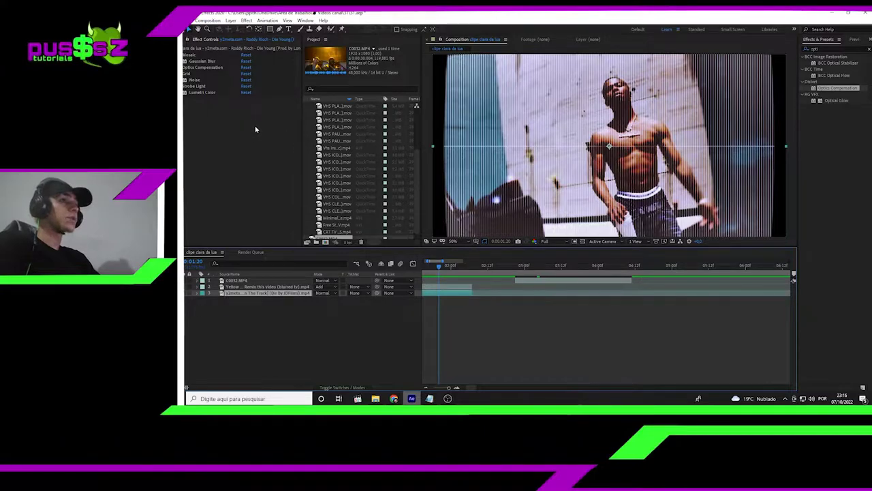
pyautogui.click(553, 266)
pyautogui.click(553, 280)
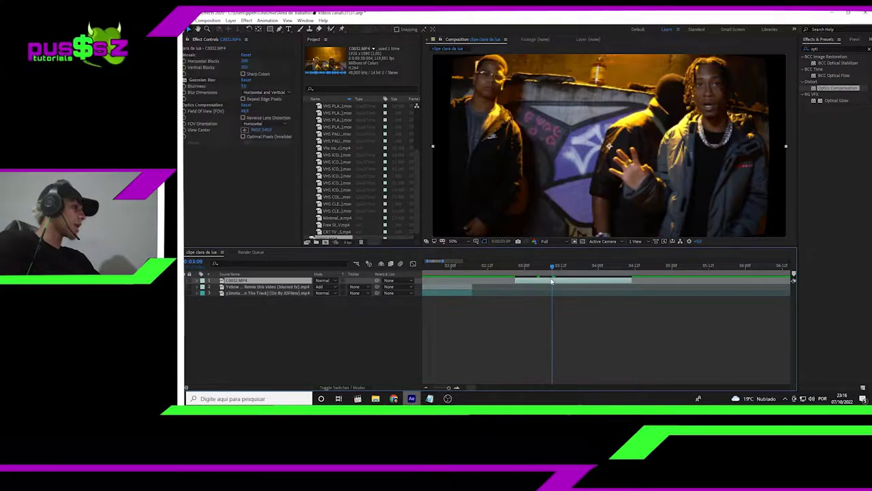
# Step: Search 'grid' and apply the Grid effect to the street clip
pyautogui.doubleClick(836, 50)
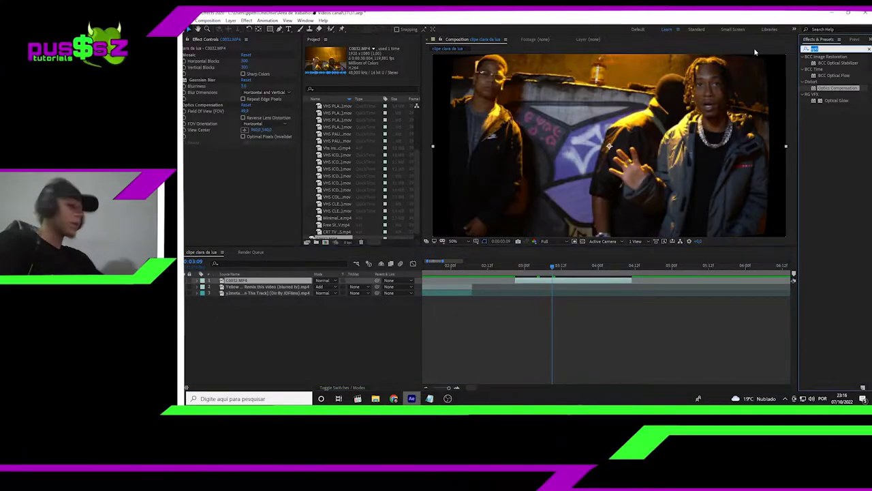
pyautogui.write('grid')
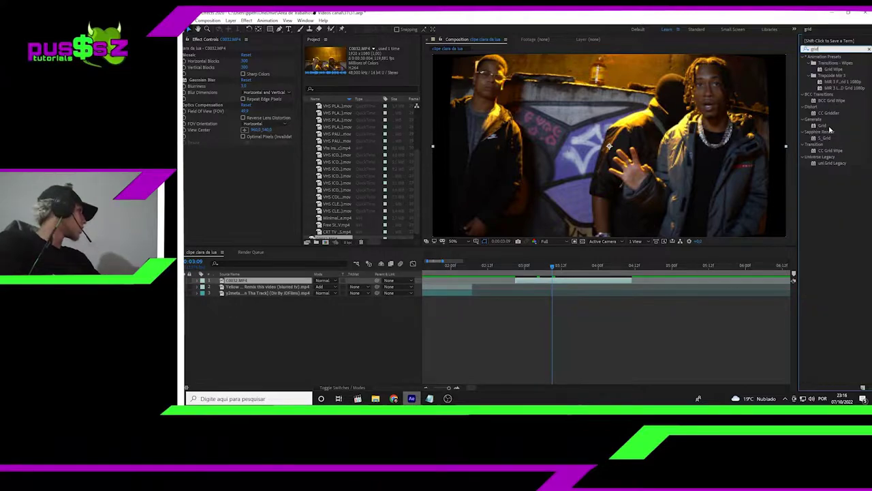
pyautogui.moveTo(830, 130); pyautogui.dragTo(556, 281)
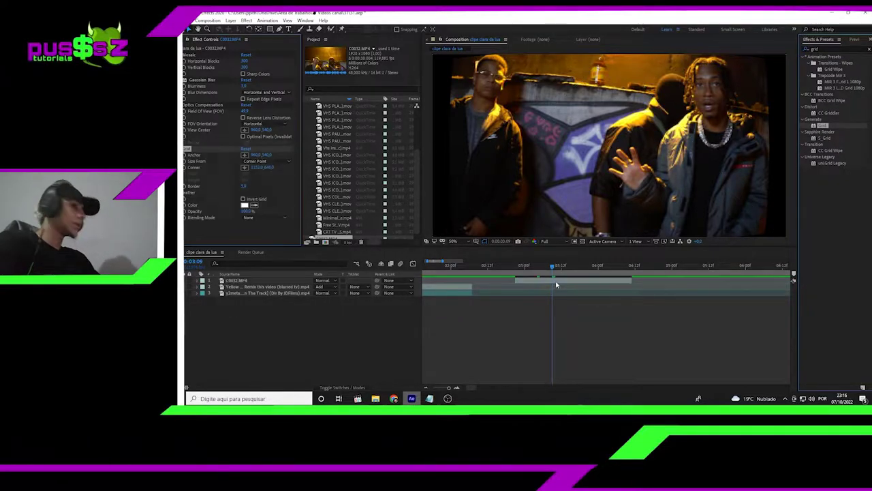
pyautogui.click(197, 100)
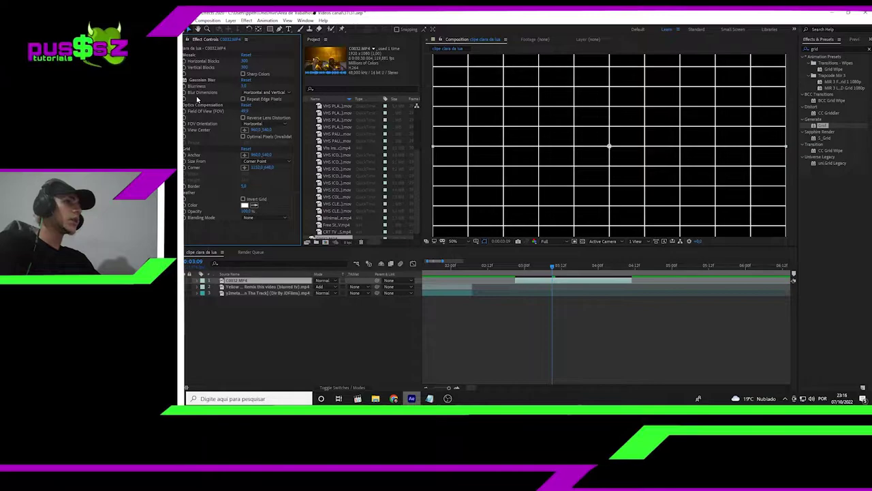
# Step: Clear the effects search and open the Grid's Blending Mode list
pyautogui.doubleClick(823, 49)
pyautogui.write('opti')
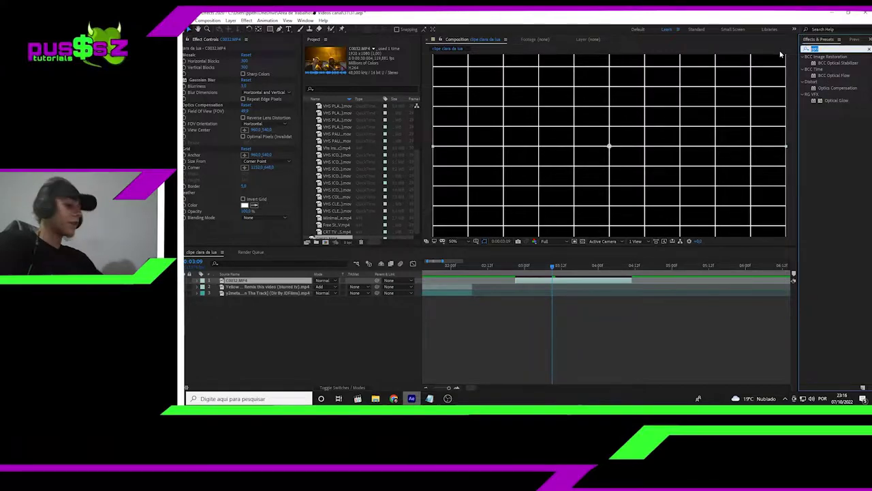
pyautogui.doubleClick(816, 49)
pyautogui.press('BackSpace')
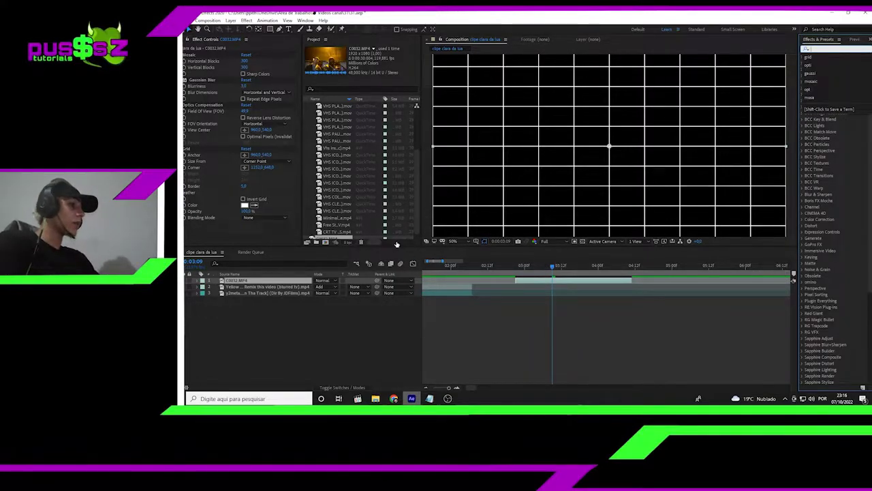
pyautogui.click(261, 217)
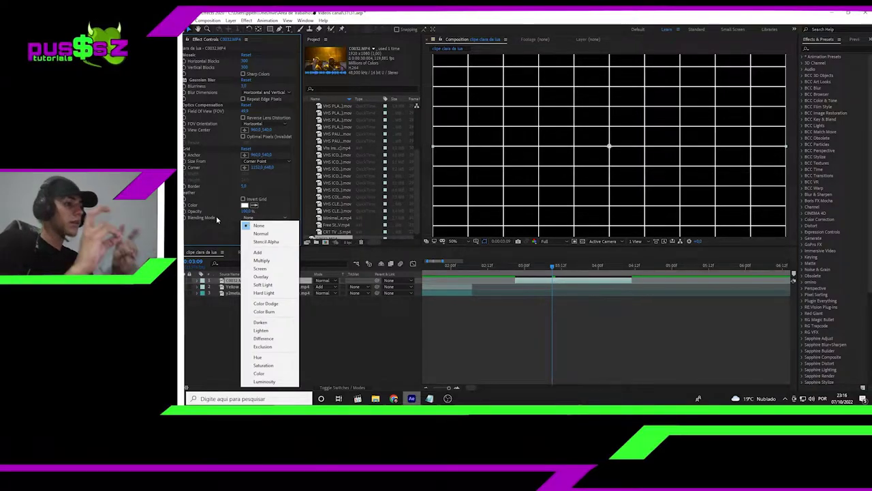
# Step: Try Overlay, Add and Screen for the Grid blending mode, ending on Overlay
pyautogui.click(261, 276)
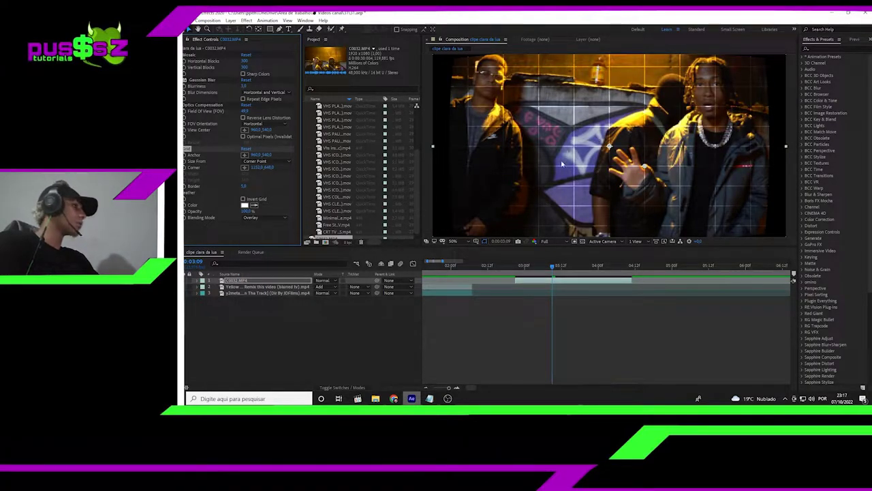
pyautogui.click(263, 219)
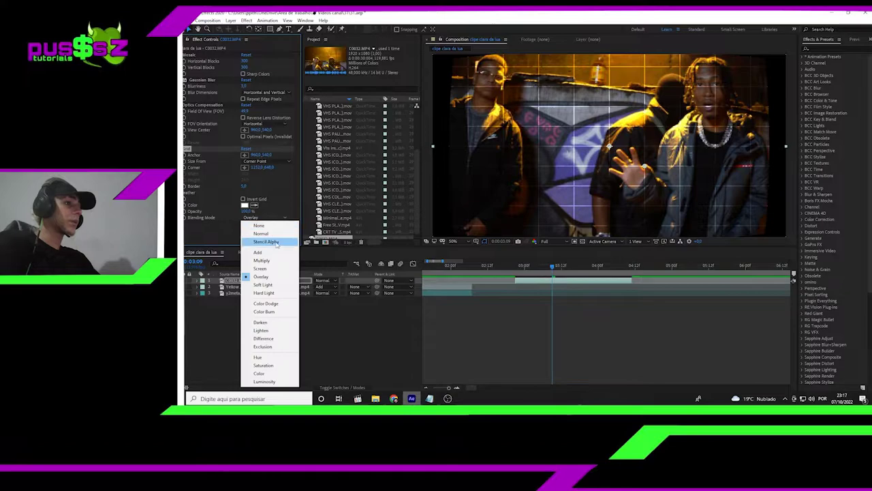
pyautogui.click(259, 241)
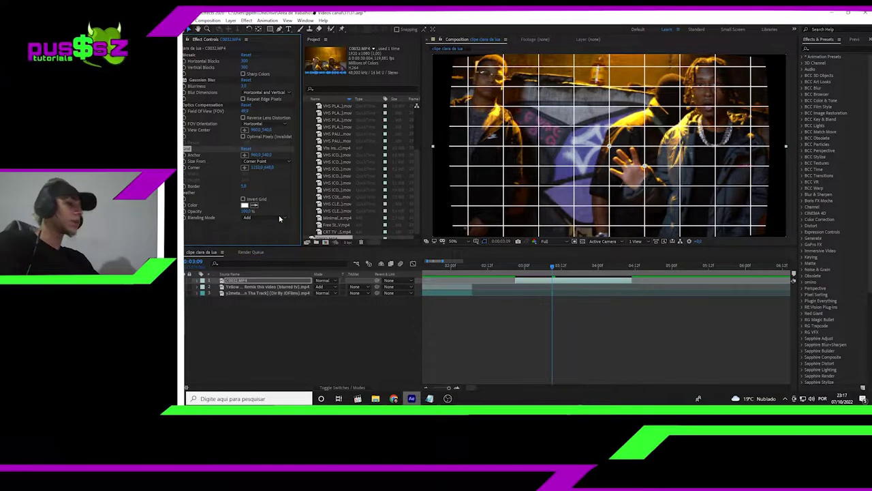
pyautogui.click(262, 219)
pyautogui.click(262, 270)
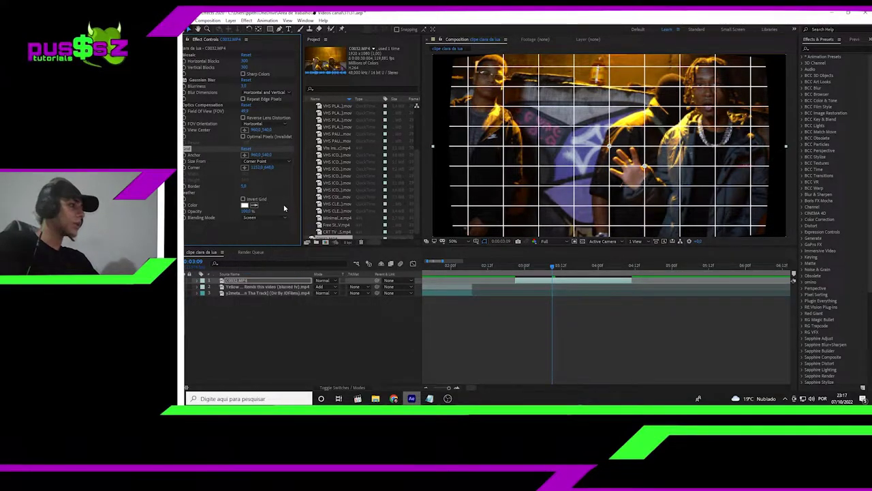
pyautogui.click(263, 218)
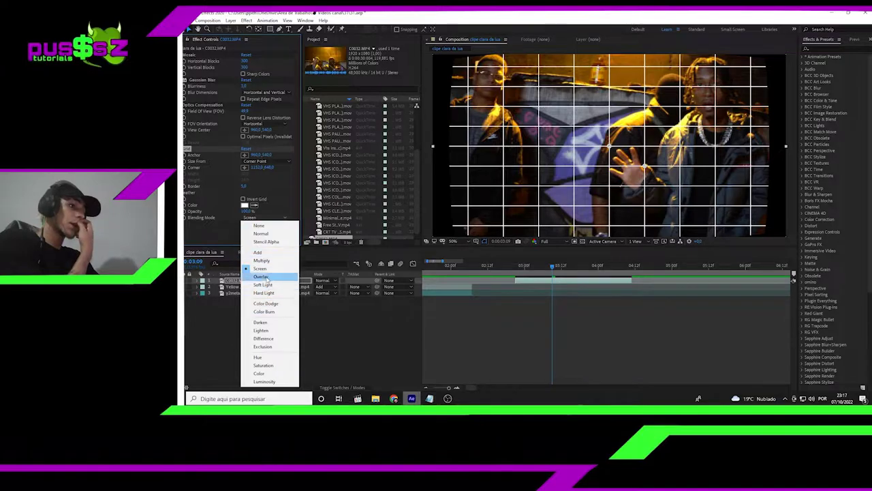
pyautogui.click(261, 276)
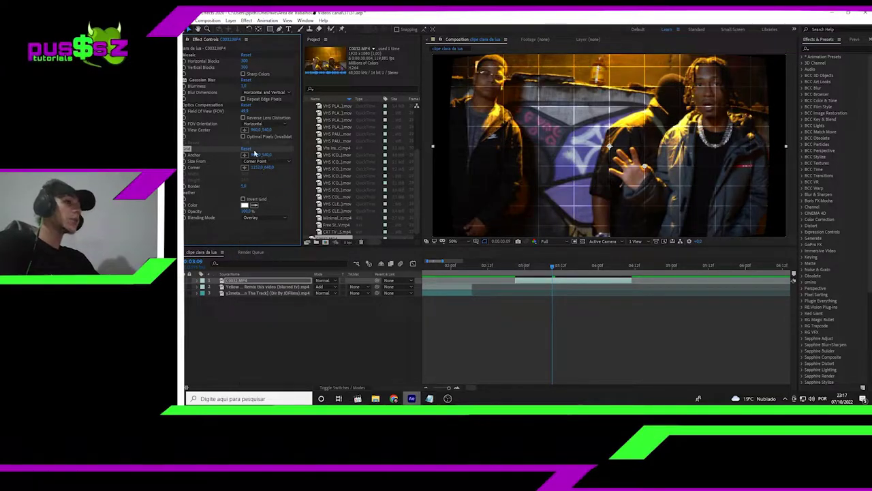
# Step: Scrub the Grid Anchor to shift the grid, trying and undoing a Corner change
pyautogui.scroll(-2, 602, 140)
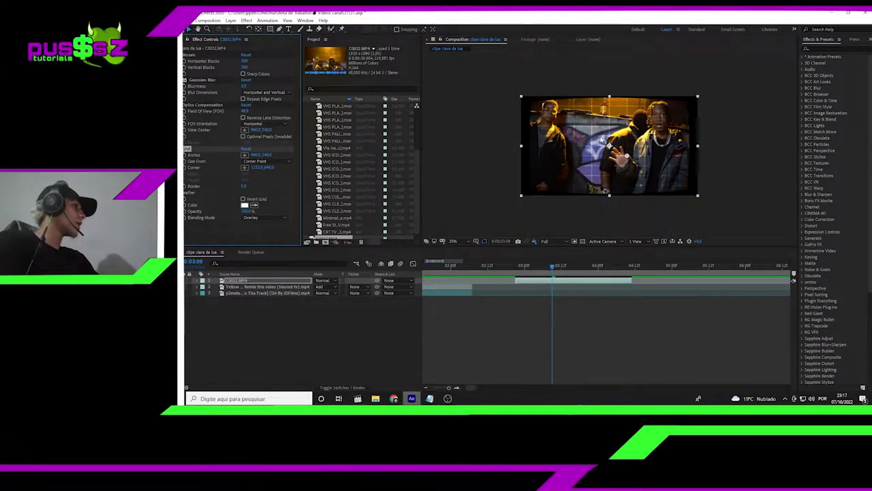
pyautogui.scroll(1, 585, 136)
pyautogui.scroll(1, 579, 137)
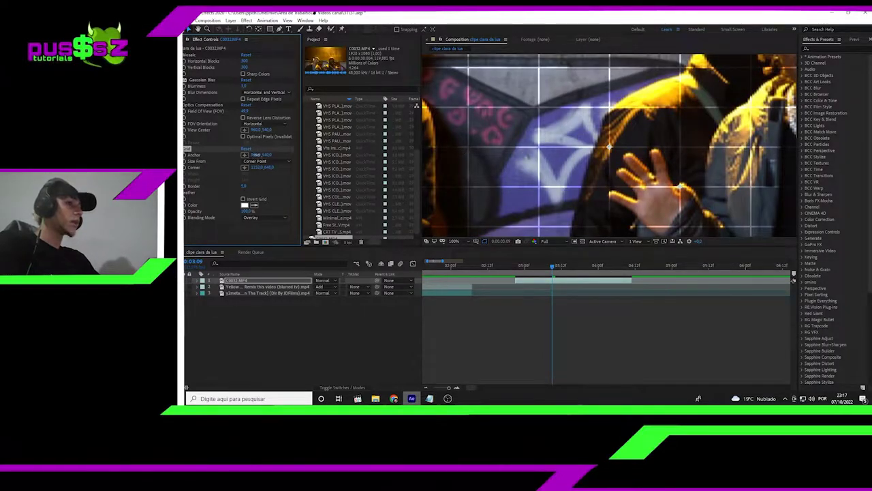
pyautogui.moveTo(257, 155)
pyautogui.mouseDown()
pyautogui.moveTo(279, 166)
pyautogui.moveTo(241, 175)
pyautogui.mouseUp()
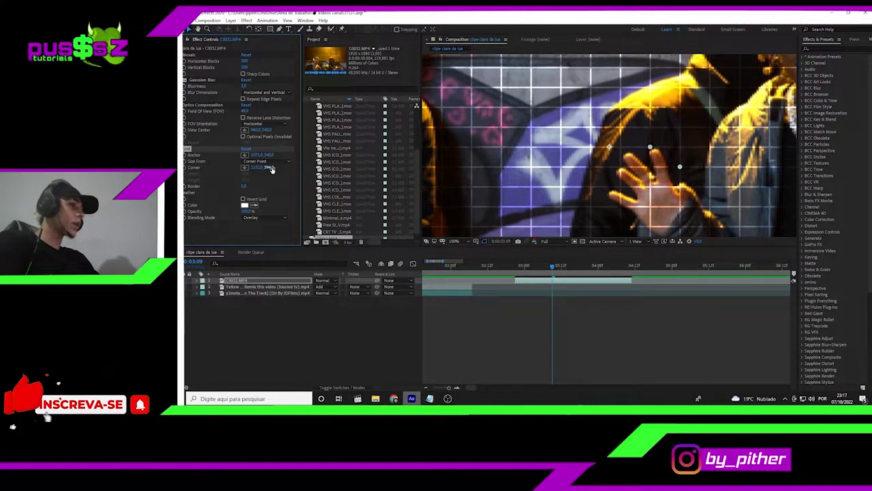
pyautogui.moveTo(271, 169); pyautogui.dragTo(250, 176)
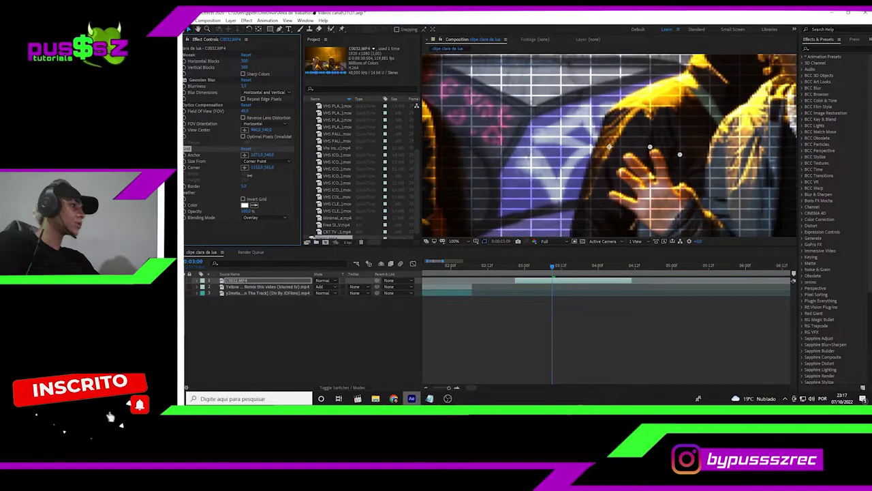
pyautogui.hotkey('ctrl', 'z')
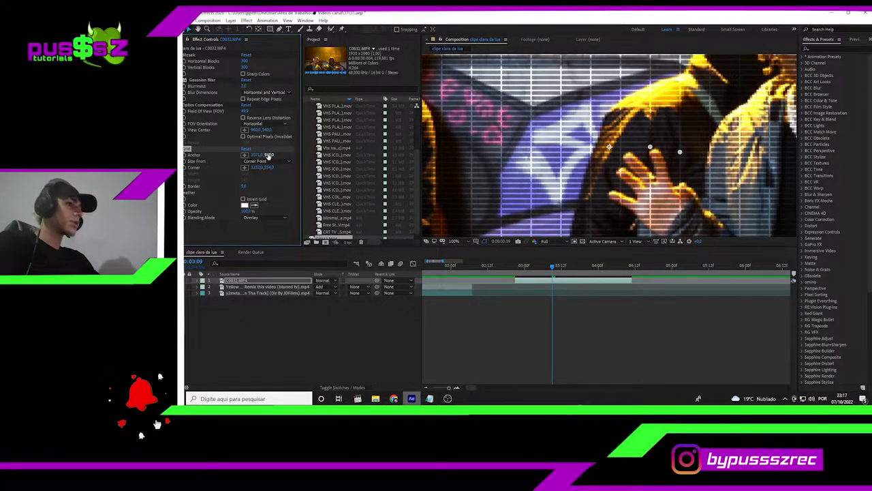
# Step: Refine the Grid Anchor to shrink the cells, then set the viewer to Fit
pyautogui.moveTo(269, 156); pyautogui.dragTo(266, 151)
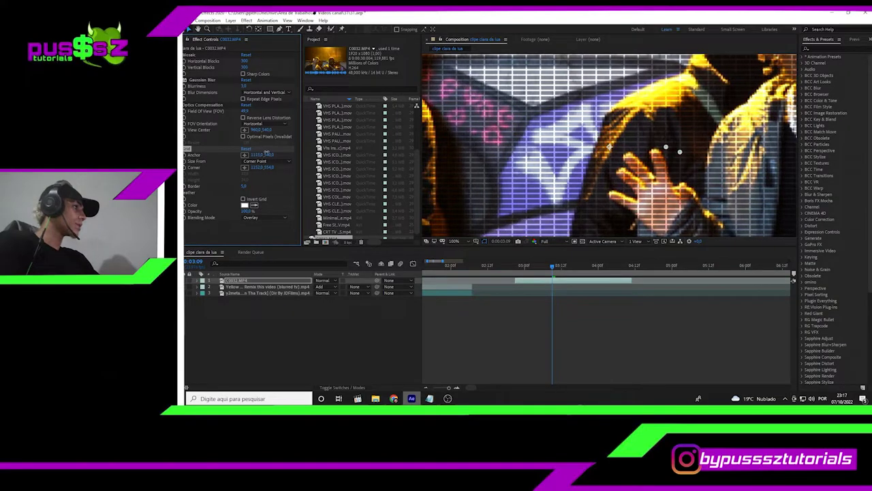
pyautogui.scroll(2, 468, 150)
pyautogui.scroll(2, 467, 149)
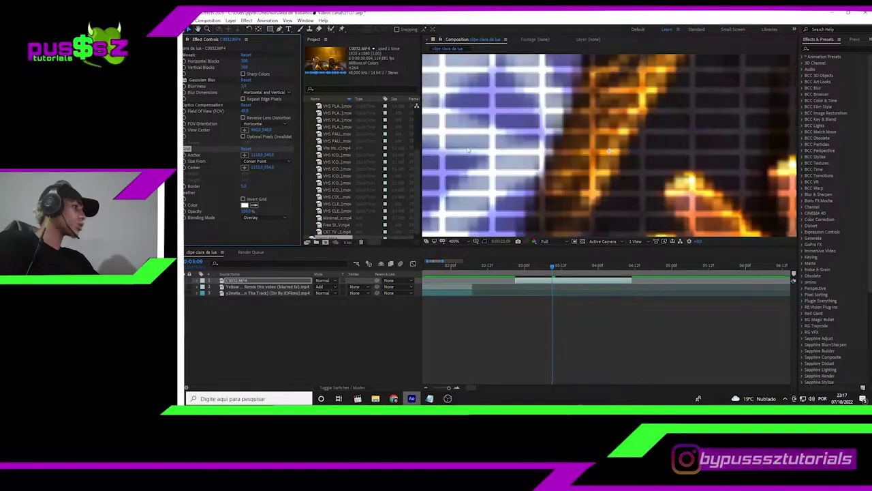
pyautogui.click(257, 155)
pyautogui.press('Return')
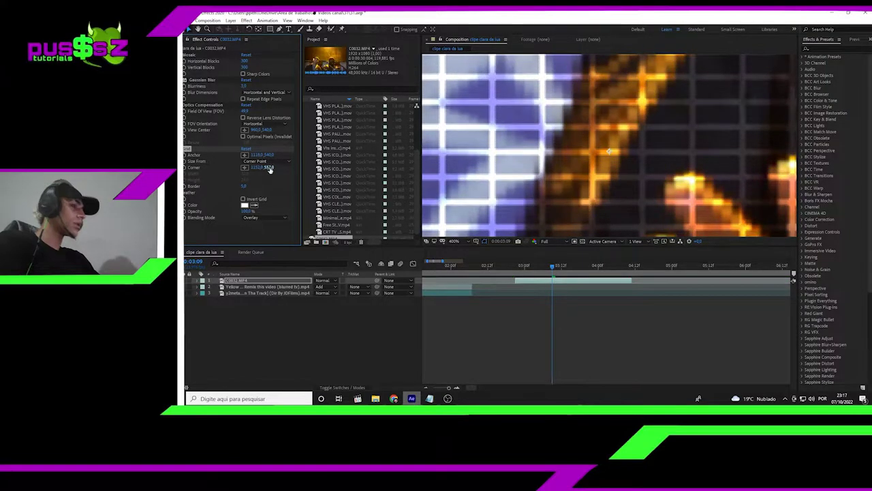
pyautogui.moveTo(252, 155); pyautogui.dragTo(261, 155)
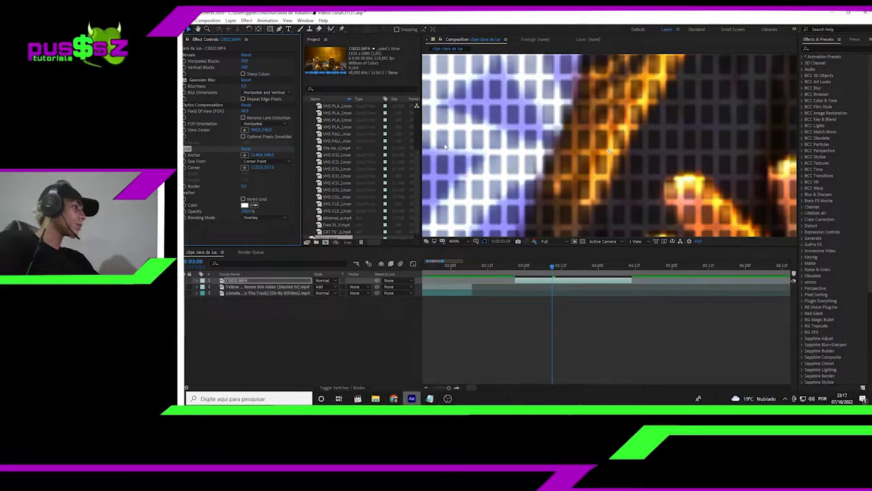
pyautogui.click(454, 241)
pyautogui.click(461, 249)
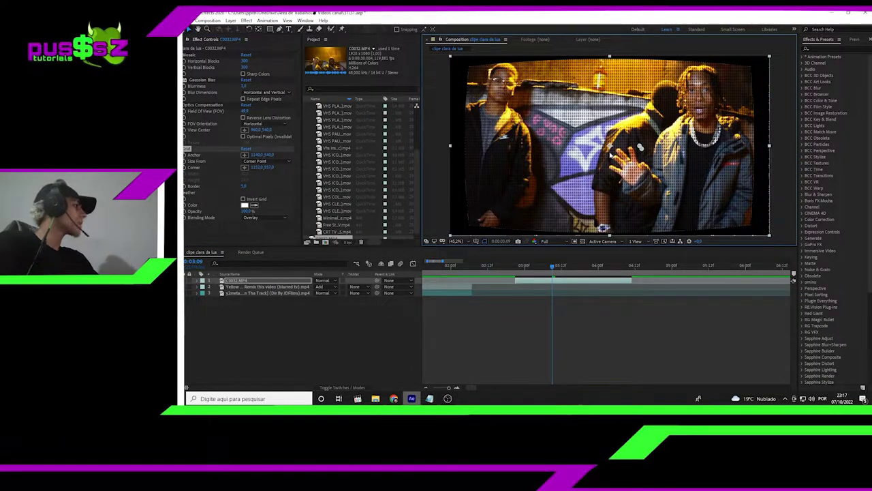
# Step: Edit the Grid Corner X value and nudge the Anchor for even cells, then fit the view
pyautogui.click(553, 297)
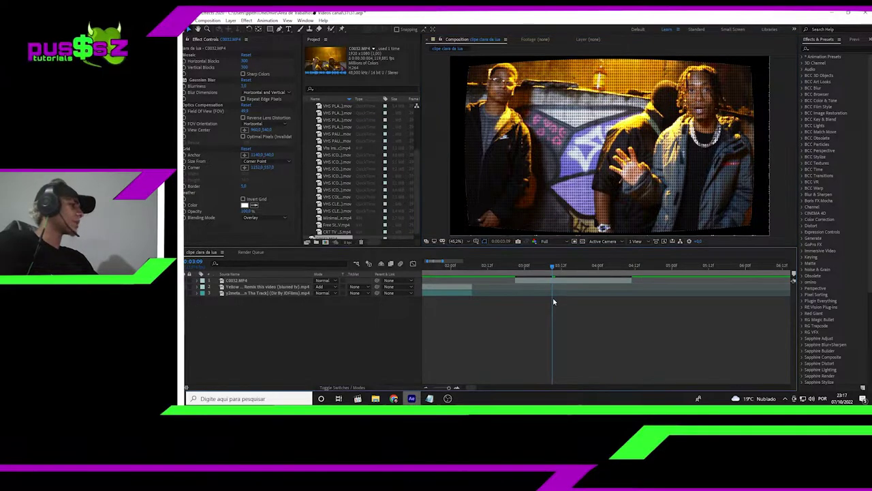
pyautogui.scroll(6, 572, 175)
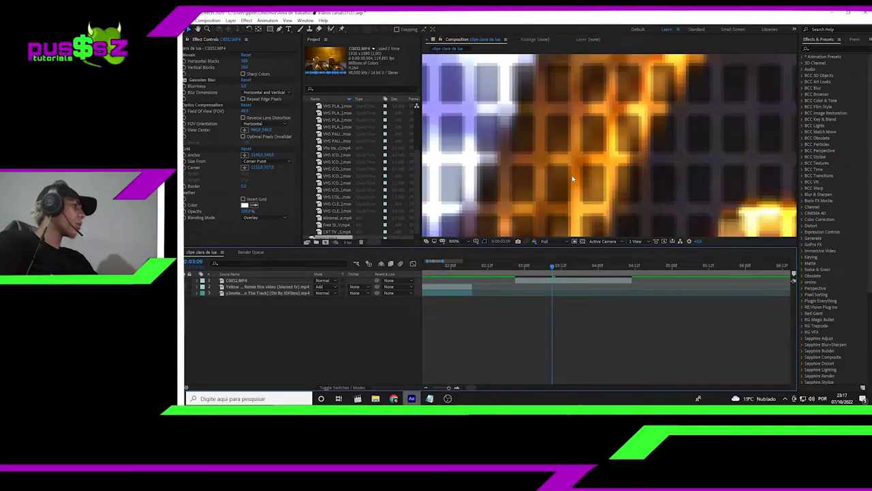
pyautogui.click(257, 167)
pyautogui.click(609, 157)
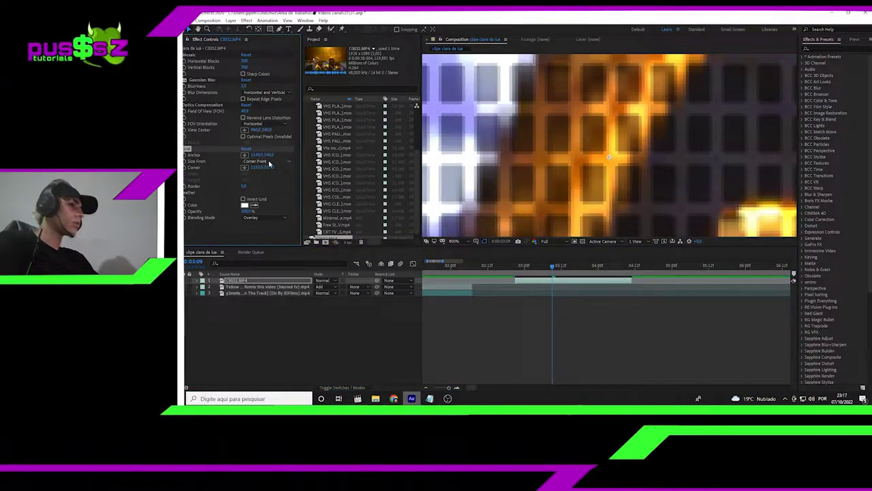
pyautogui.moveTo(267, 156); pyautogui.dragTo(449, 217)
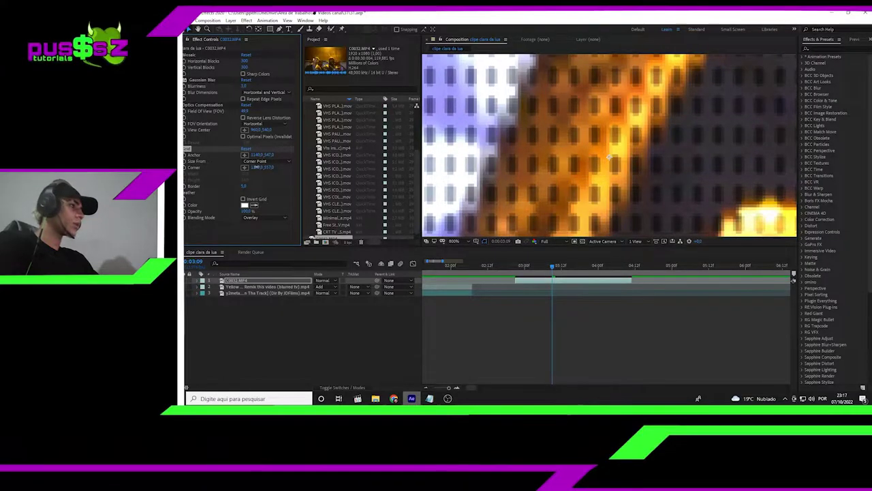
pyautogui.click(454, 241)
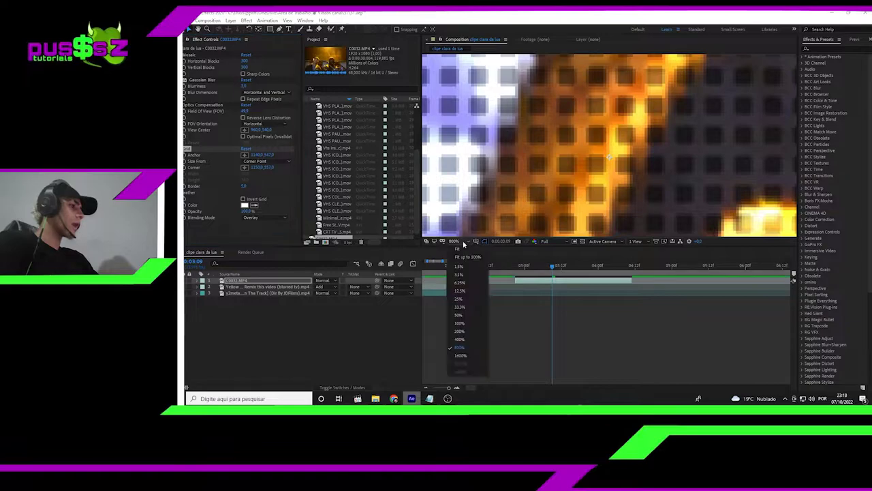
pyautogui.click(463, 359)
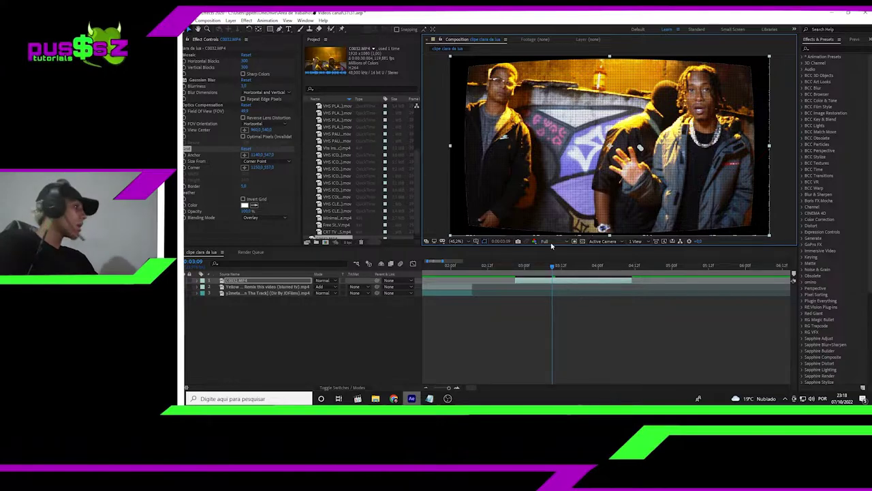
# Step: Preview the grid from 03:06 to 03:10 and reselect the C0032.MP4 layer
pyautogui.click(543, 267)
pyautogui.moveTo(543, 267); pyautogui.dragTo(553, 267)
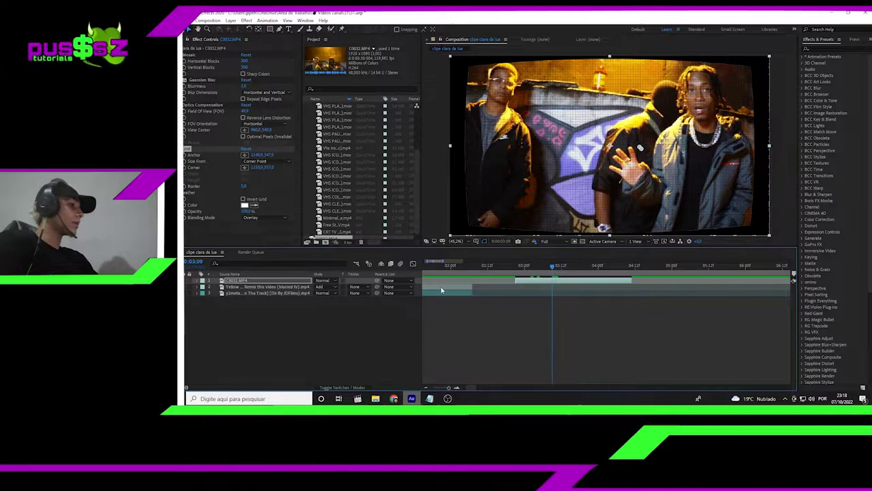
pyautogui.click(438, 293)
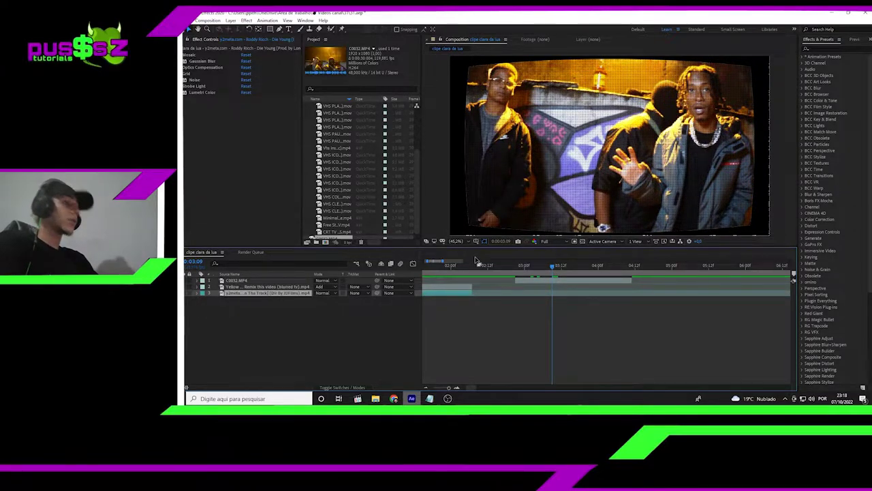
pyautogui.click(654, 196)
# Step: Search 'noise' and drag the Noise effect onto the C0032.MP4 layer
pyautogui.click(829, 49)
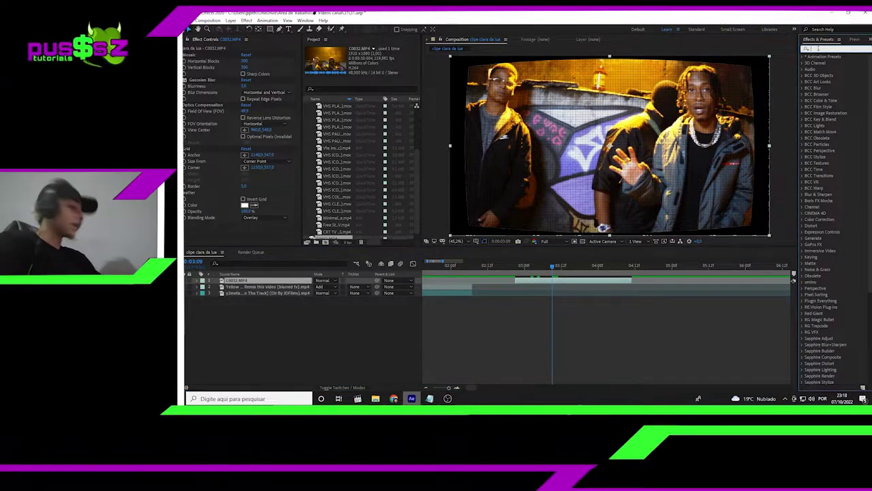
pyautogui.write('noise')
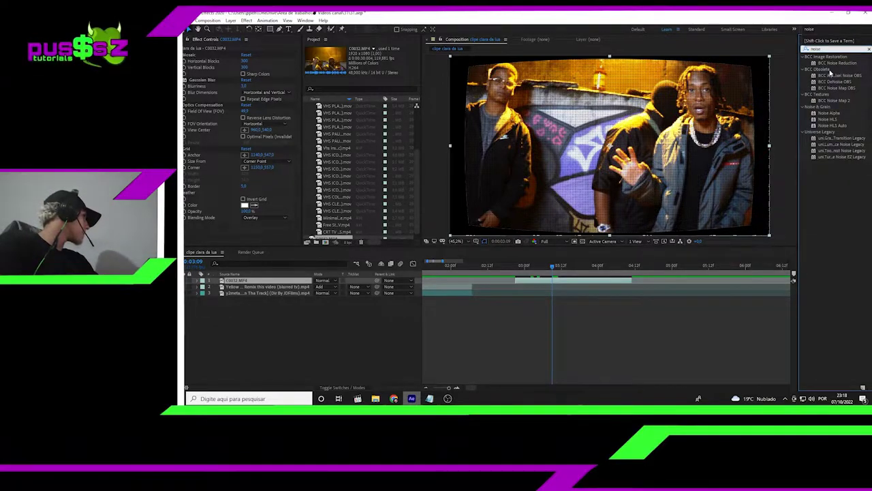
pyautogui.press('BackSpace')
pyautogui.moveTo(831, 169); pyautogui.dragTo(565, 285)
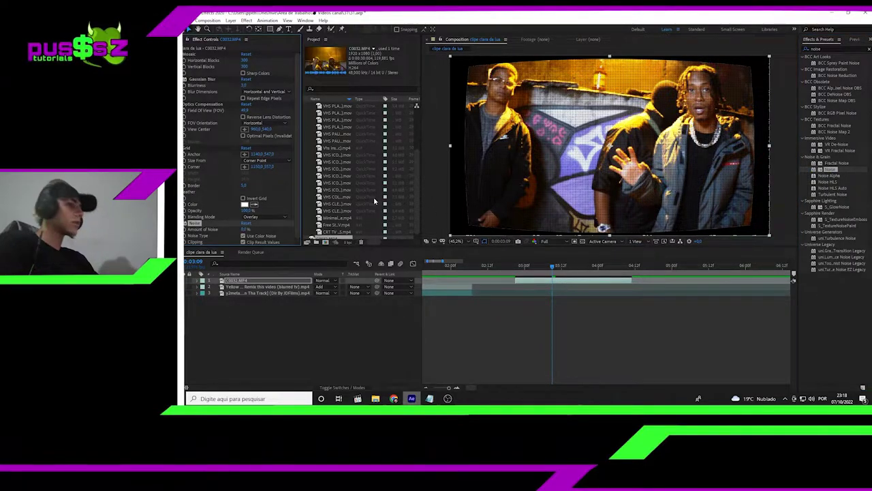
# Step: Set Amount of Noise to 33%, checking it at 50% viewer magnification
pyautogui.moveTo(246, 230); pyautogui.dragTo(262, 225)
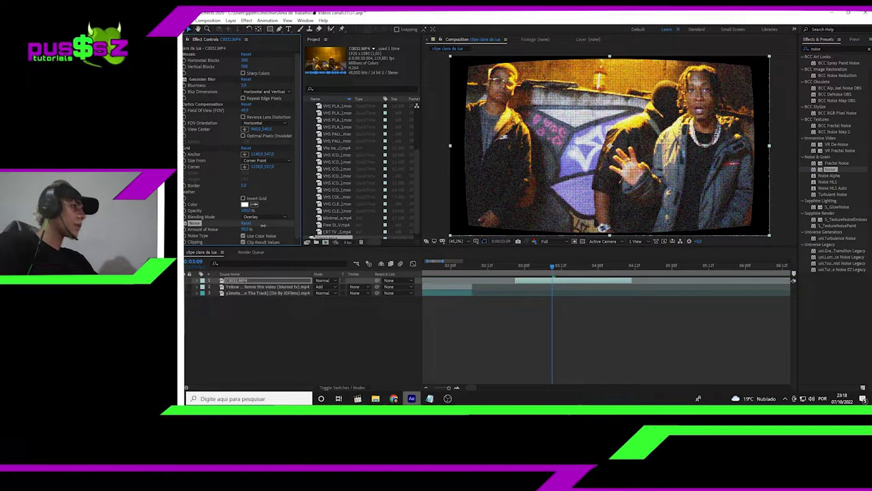
pyautogui.scroll(3, 487, 179)
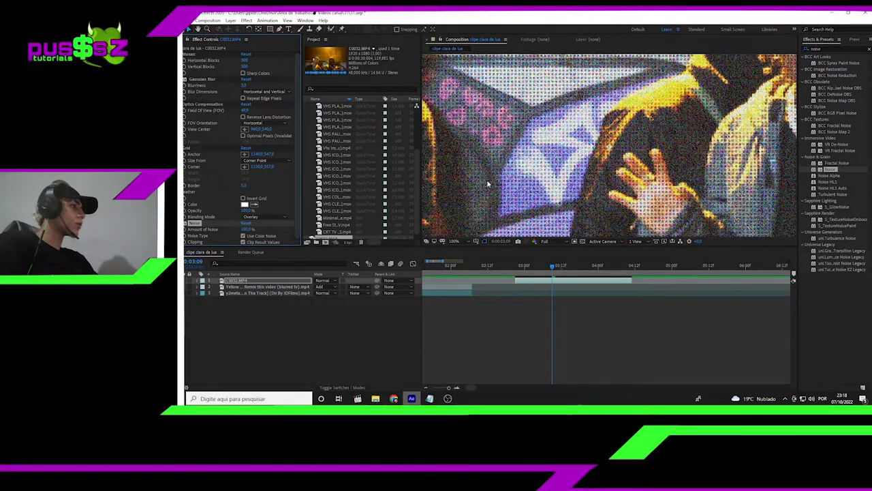
pyautogui.scroll(2, 487, 179)
pyautogui.scroll(-2, 488, 182)
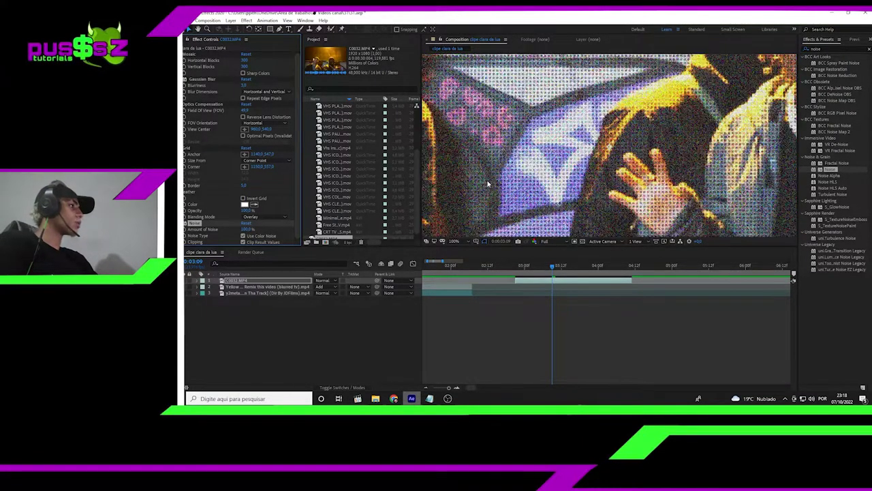
pyautogui.scroll(-2, 488, 183)
pyautogui.scroll(-1, 488, 183)
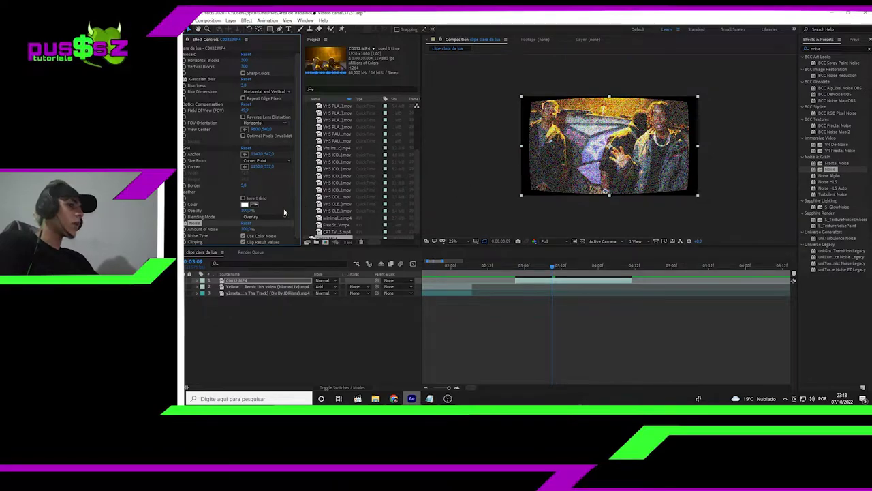
pyautogui.press('.')
pyautogui.press('.')
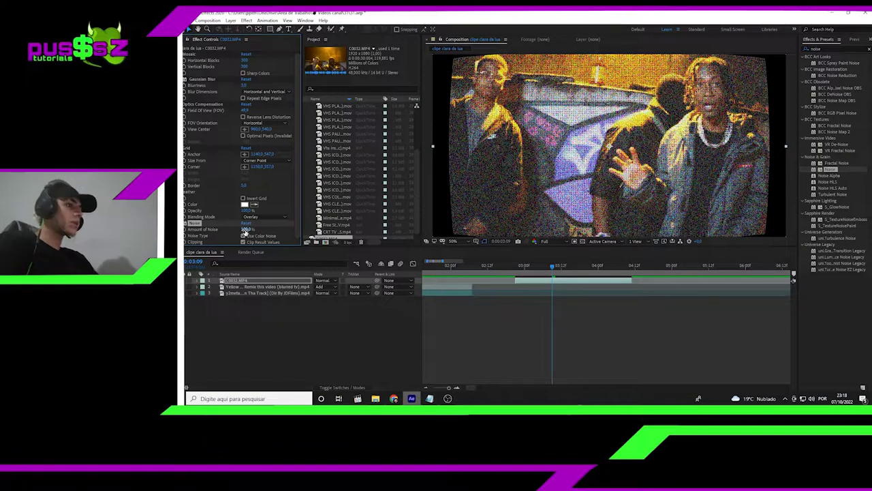
pyautogui.moveTo(244, 232); pyautogui.dragTo(234, 232)
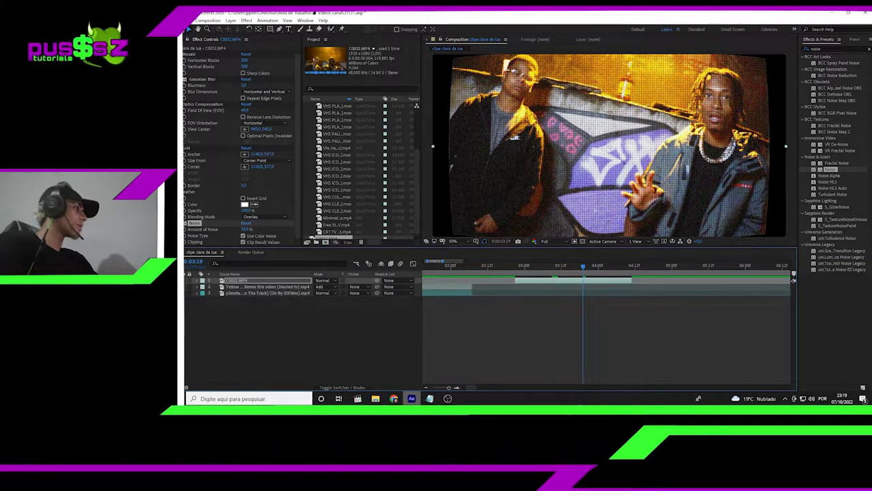
# Step: Compare the noise at different preview sizes and reselect the C0032.MP4 layer
pyautogui.click(197, 223)
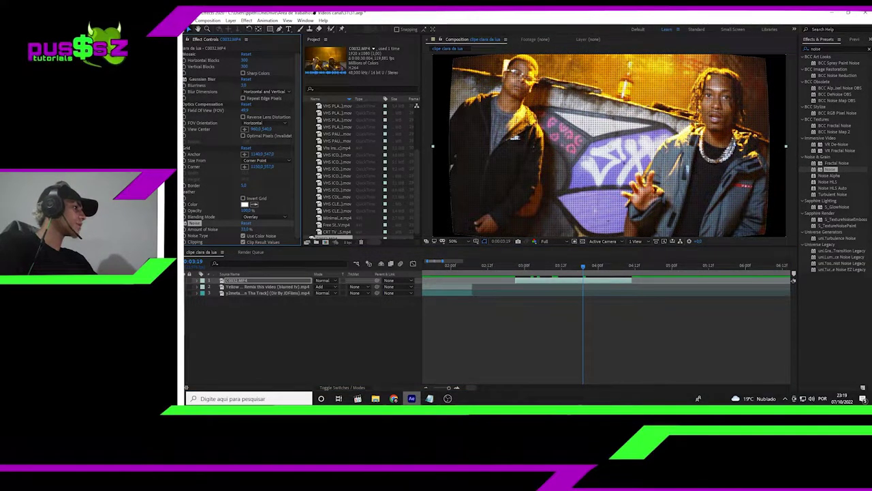
pyautogui.scroll(5, 495, 178)
pyautogui.scroll(-2, 494, 179)
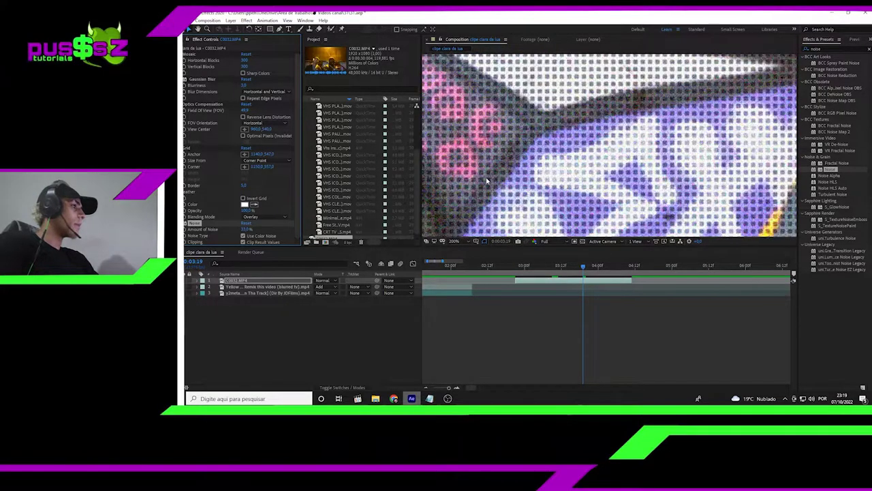
pyautogui.scroll(-3, 496, 183)
pyautogui.press(',')
pyautogui.press('.')
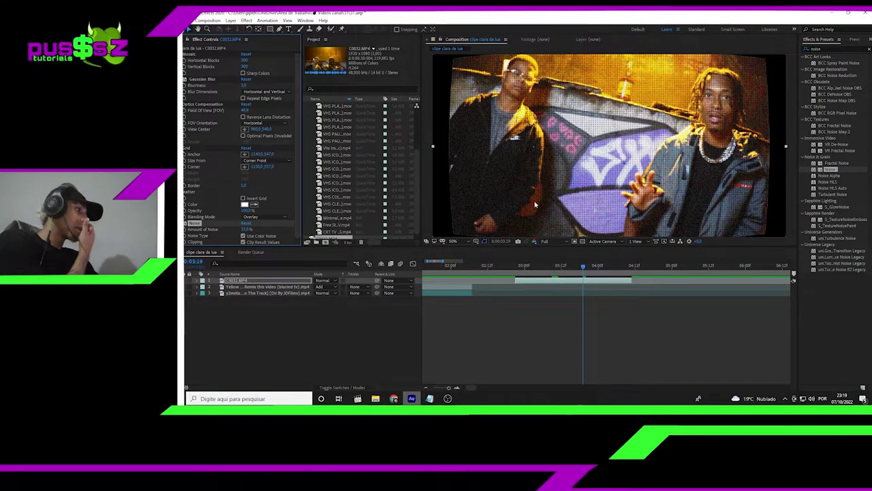
pyautogui.click(439, 293)
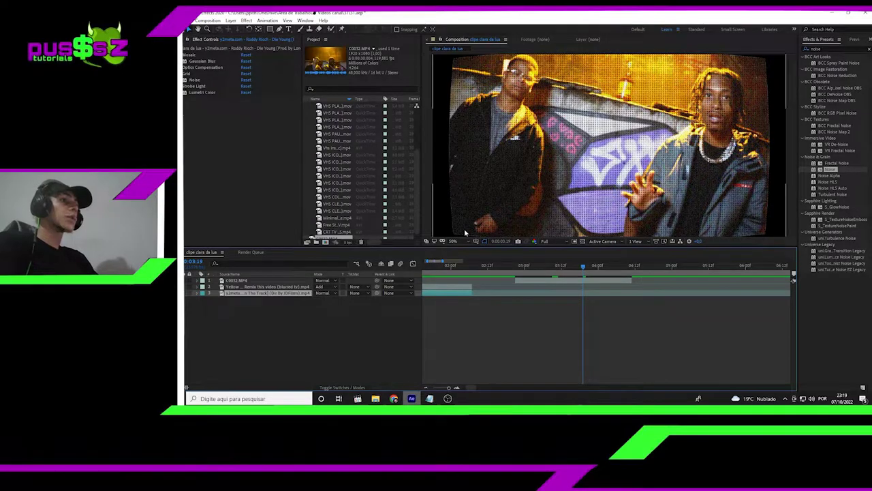
pyautogui.click(566, 280)
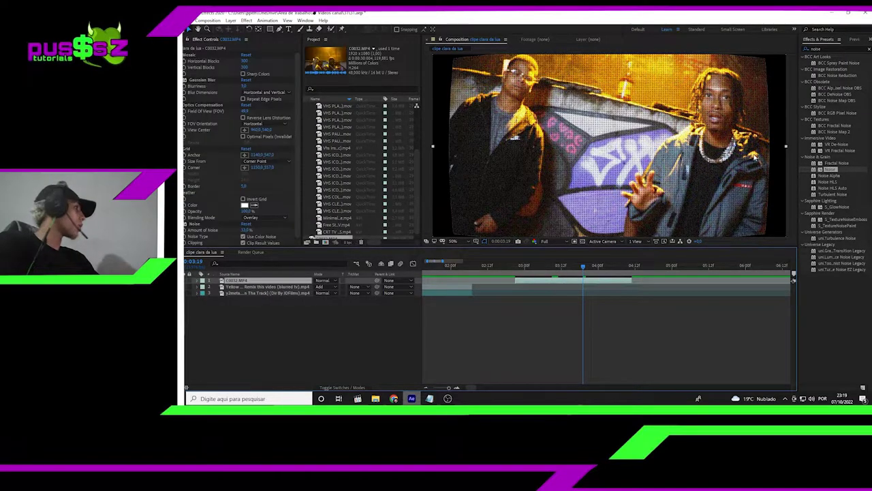
# Step: Search 'lumetri' and apply Lumetri Color to the C0032.MP4 clip
pyautogui.doubleClick(833, 47)
pyautogui.write('lumetri')
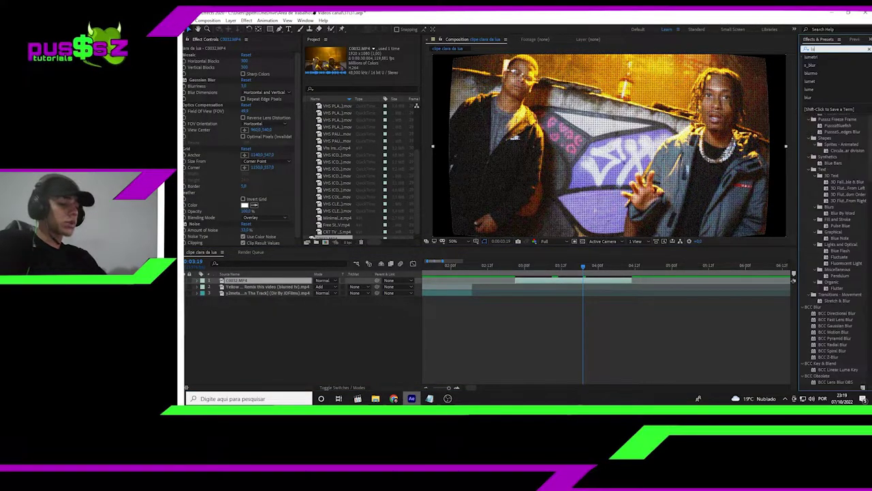
pyautogui.moveTo(838, 63); pyautogui.dragTo(583, 282)
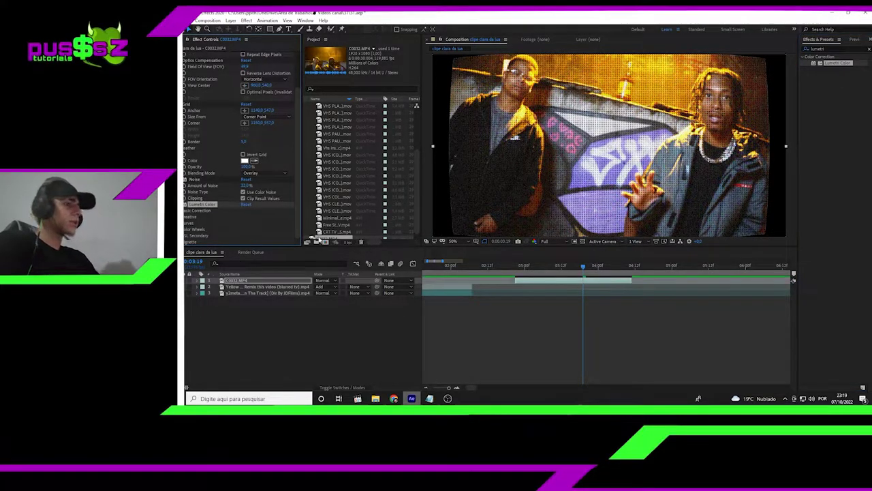
# Step: Expand Lumetri's Curves and Creative sections in Effect Controls
pyautogui.click(186, 222)
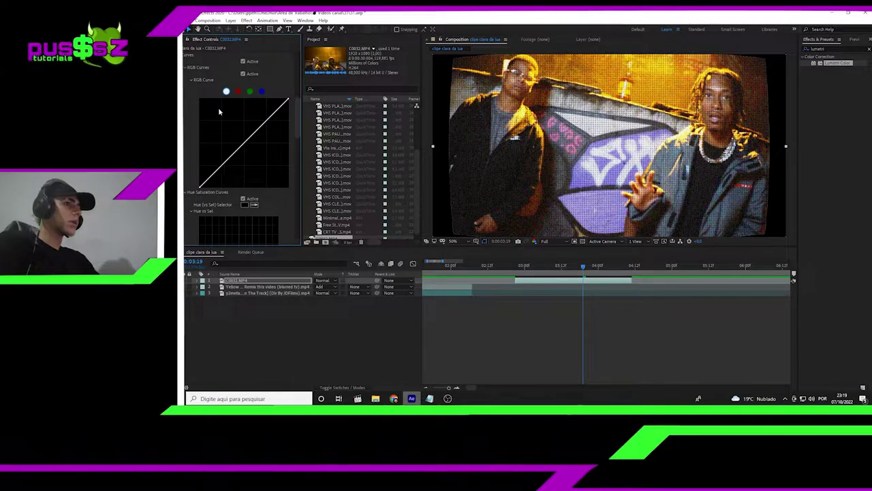
pyautogui.scroll(3, 190, 75)
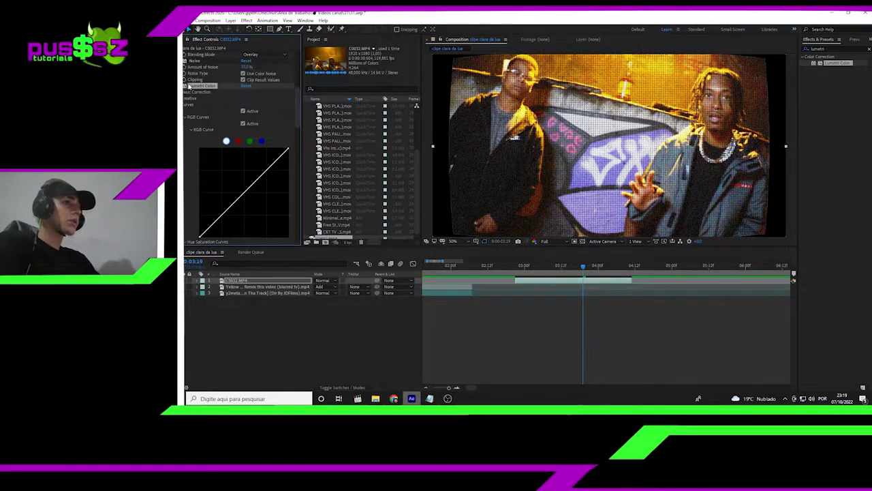
pyautogui.scroll(6, 204, 137)
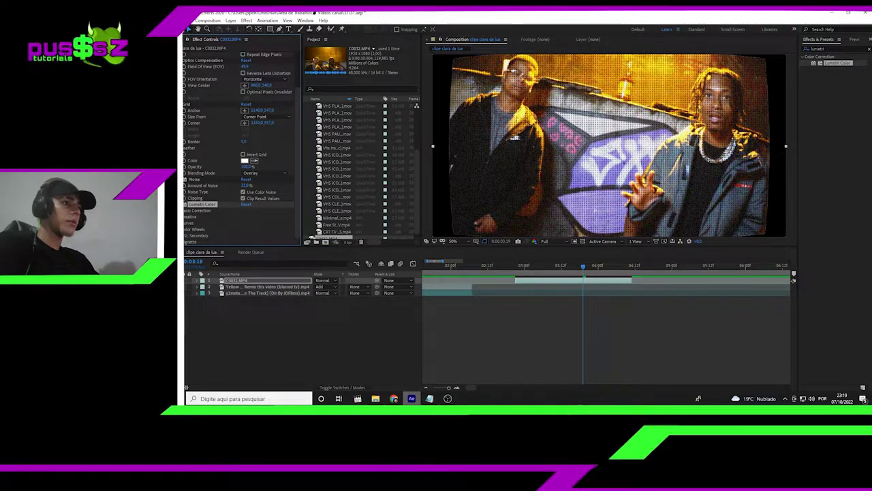
pyautogui.click(186, 216)
pyautogui.scroll(-5, 218, 193)
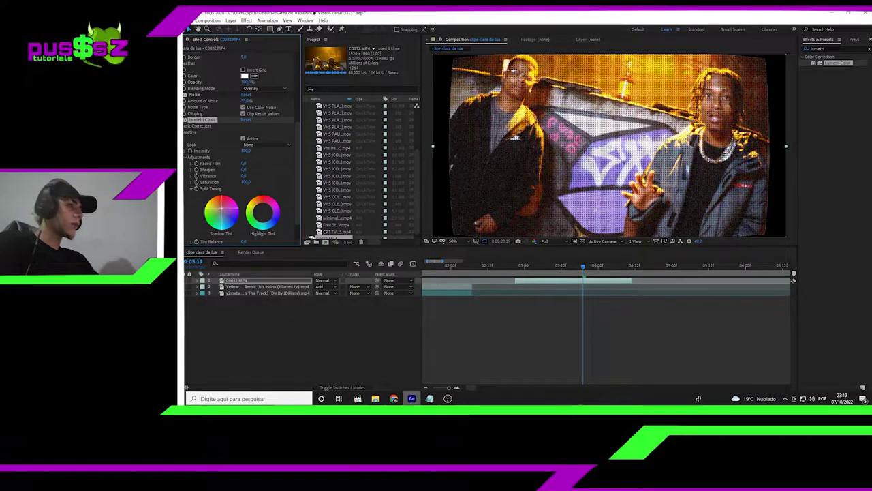
# Step: Drag the Split Toning Highlight Tint toward blue, then collapse the Grid effect
pyautogui.click(264, 216)
pyautogui.moveTo(263, 212); pyautogui.dragTo(271, 215)
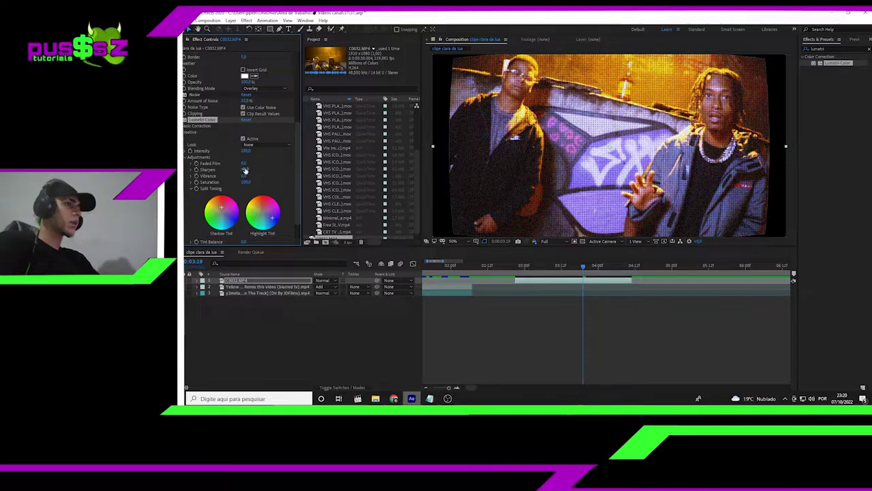
pyautogui.scroll(4, 242, 150)
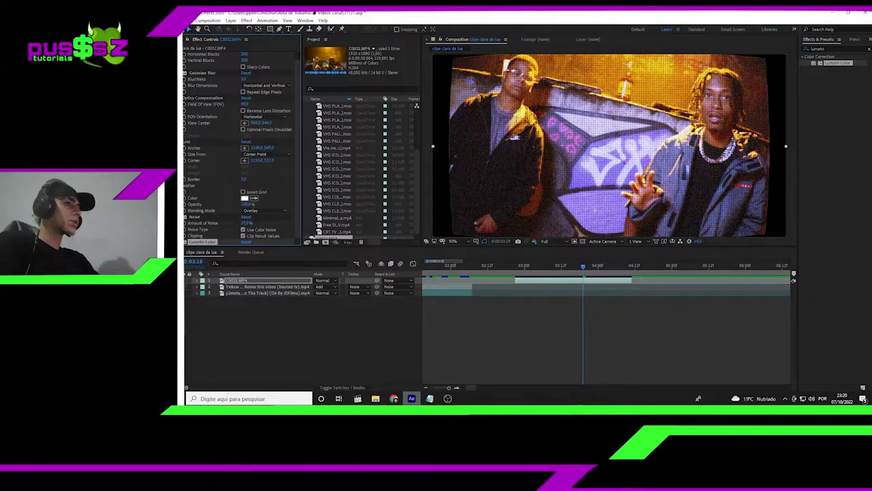
pyautogui.click(185, 142)
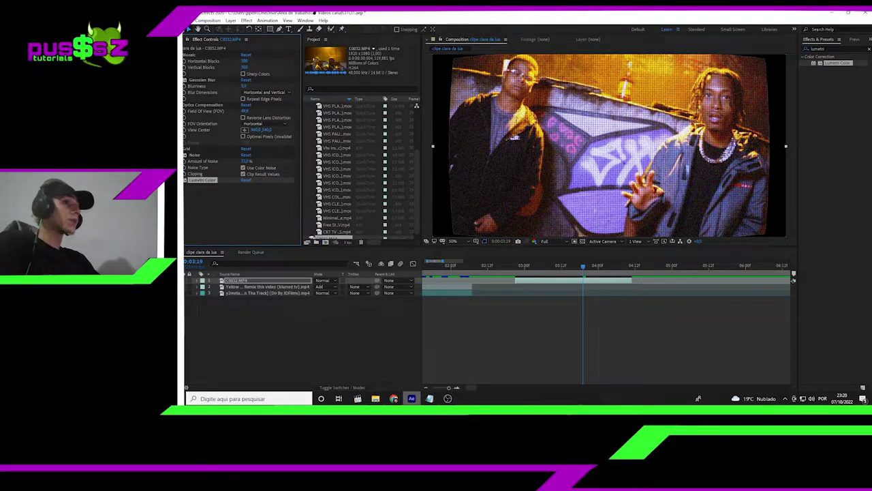
# Step: Collapse all effects in Effect Controls and return the playhead to 0:03:13
pyautogui.keyDown('ctrl'); pyautogui.click(184, 155); pyautogui.keyUp('ctrl')
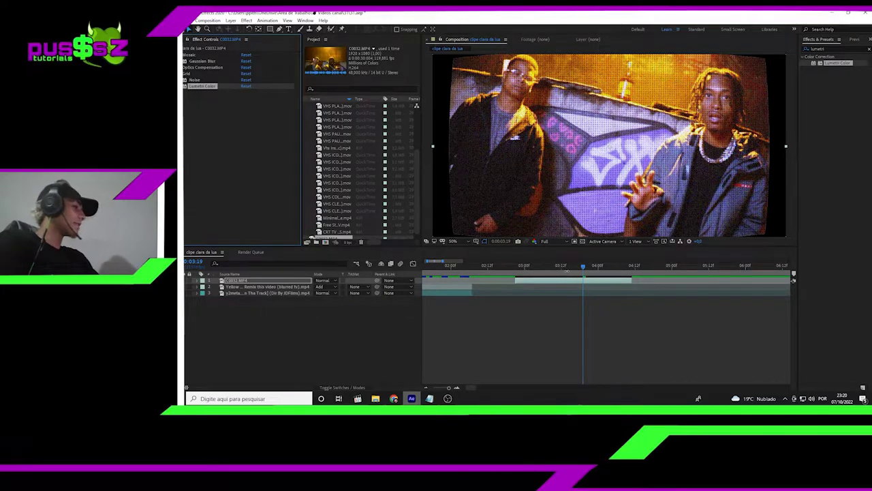
pyautogui.click(566, 265)
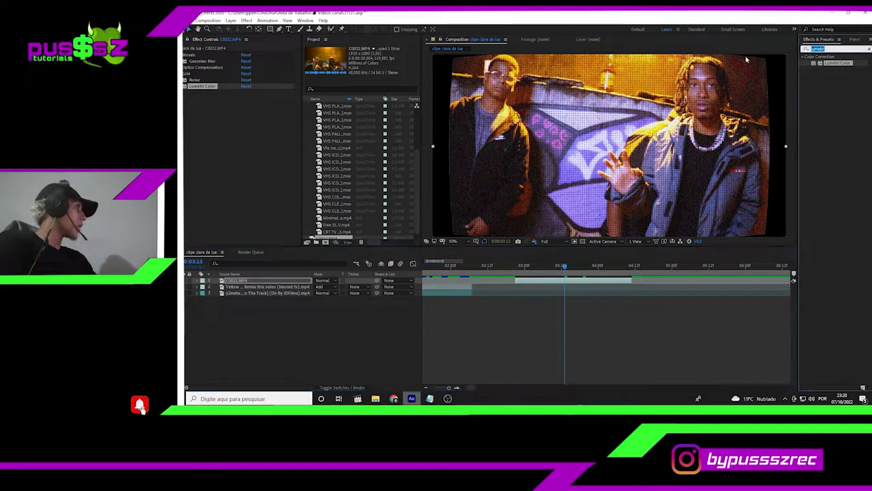
# Step: Search 'bcc fil' and drag BCC Film Damage onto the C0032.MP4 layer
pyautogui.click(842, 44)
pyautogui.write('bcc')
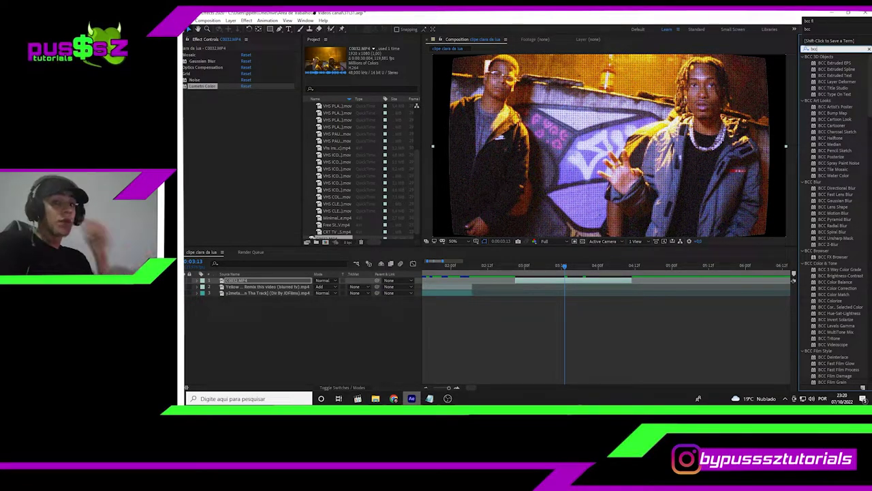
pyautogui.click(747, 60)
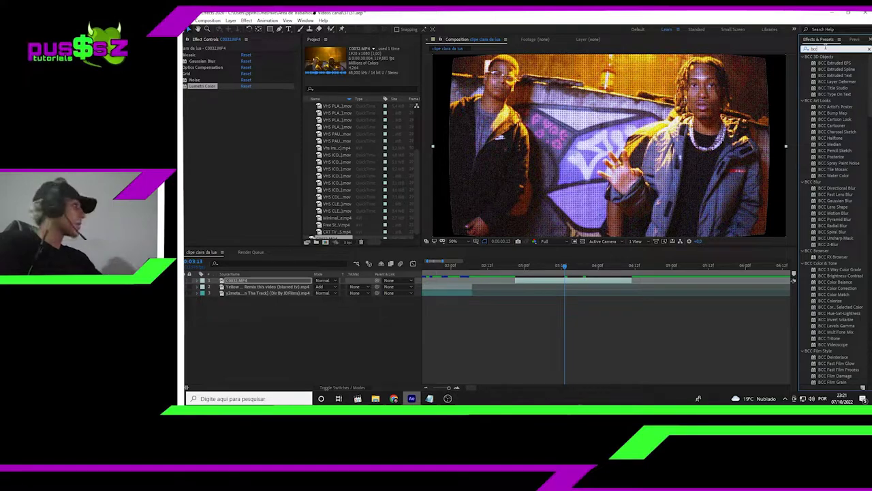
pyautogui.write(' fil')
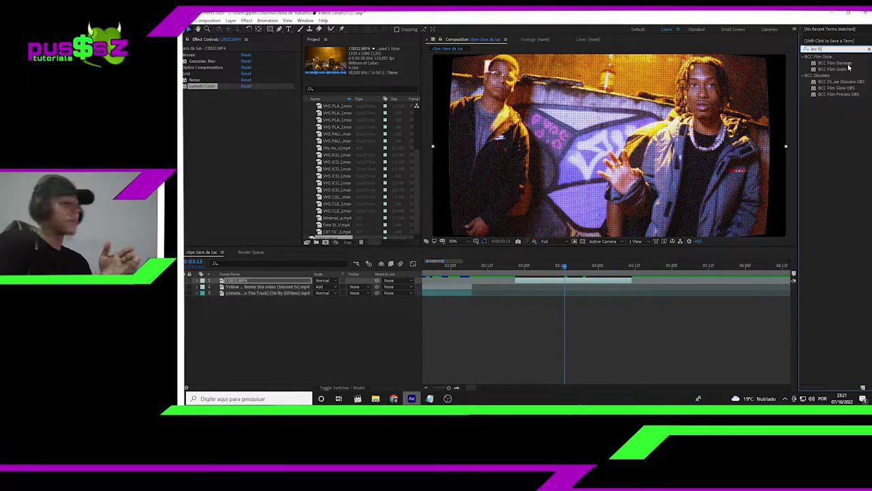
pyautogui.moveTo(849, 66); pyautogui.dragTo(580, 283)
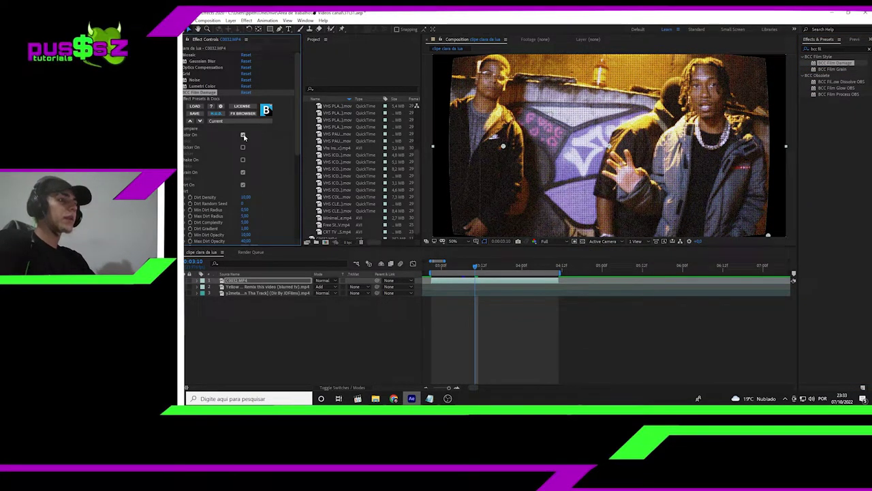
pyautogui.click(243, 136)
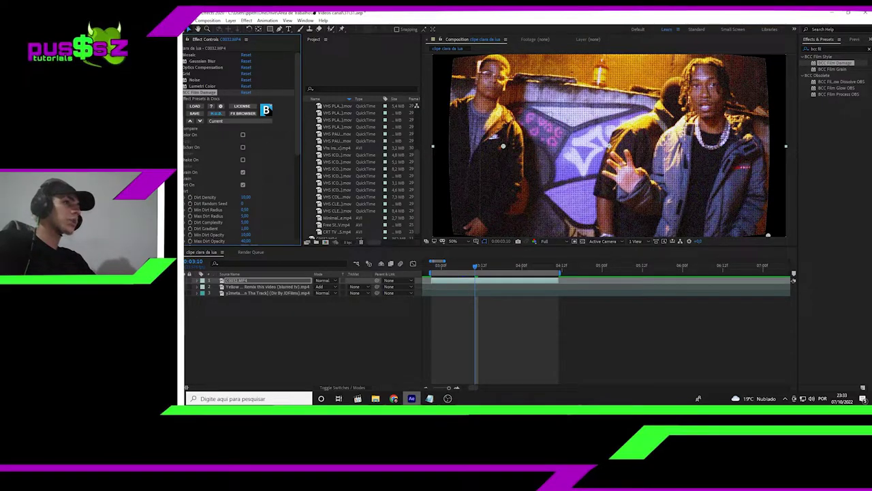
pyautogui.click(187, 141)
pyautogui.click(244, 134)
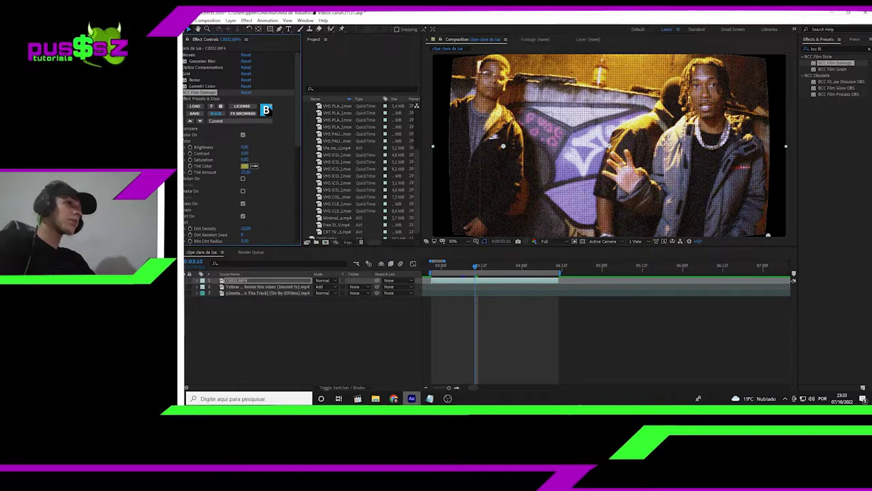
pyautogui.click(243, 135)
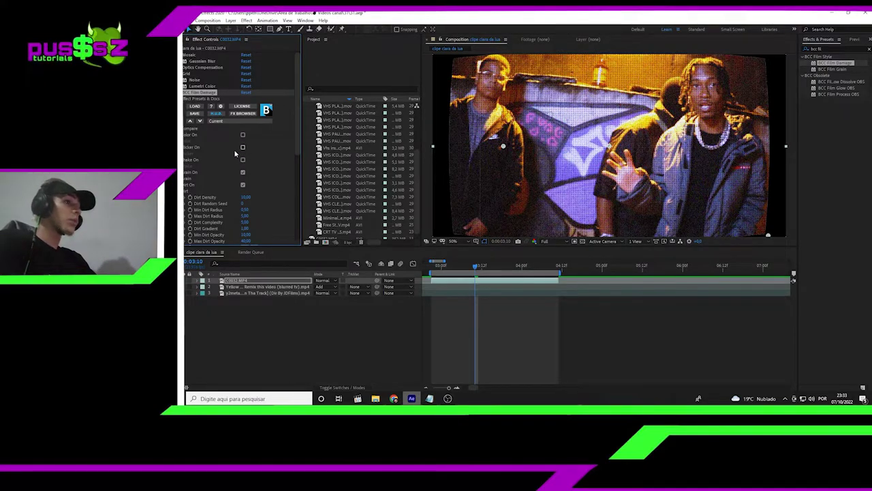
# Step: Turn off Grain in Film Damage and inspect the zoomed-in frame around the two people
pyautogui.scroll(-2, 219, 160)
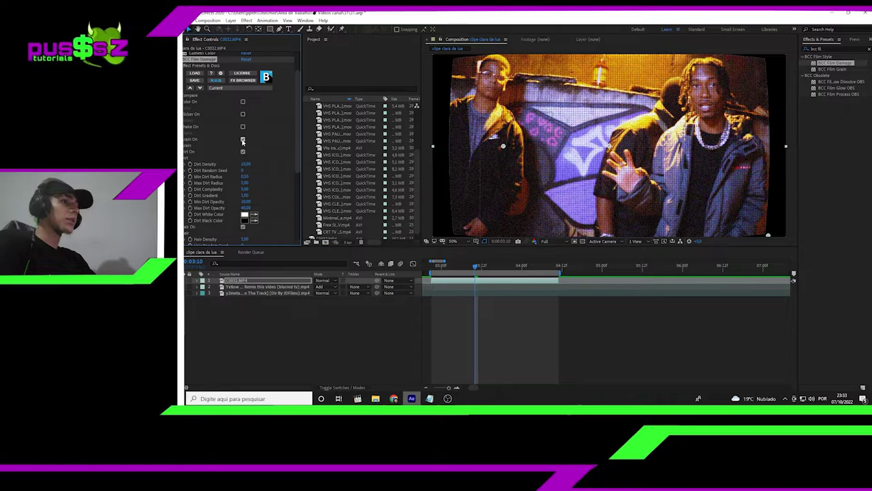
pyautogui.click(243, 140)
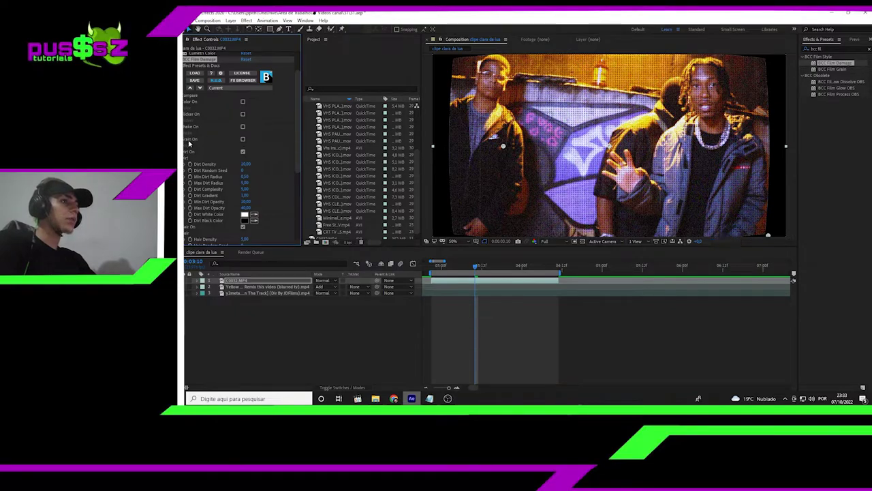
pyautogui.scroll(2, 213, 143)
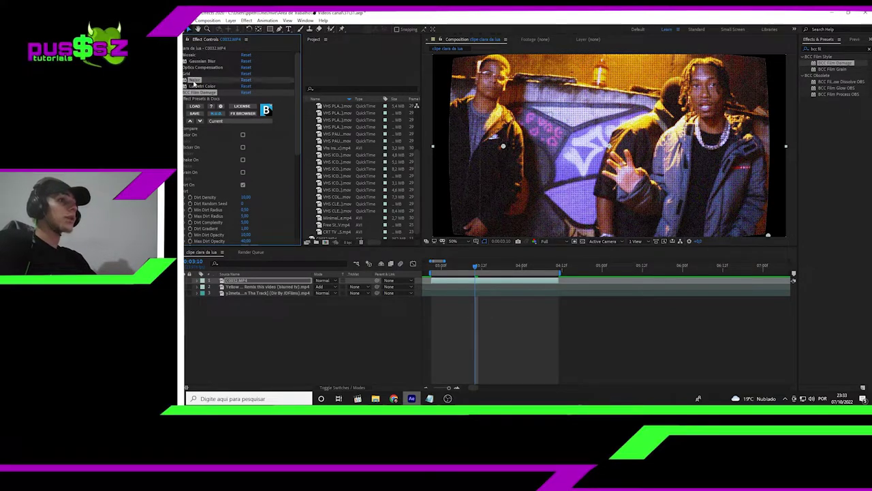
pyautogui.scroll(-3, 212, 139)
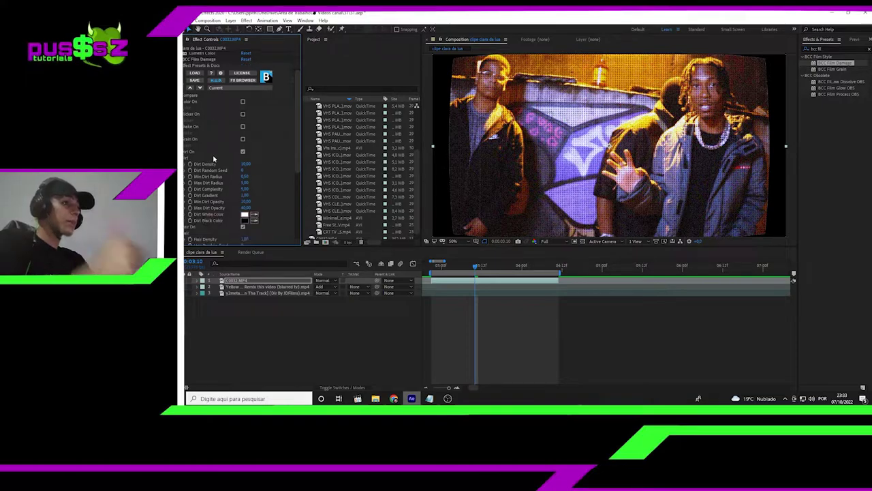
pyautogui.scroll(-3, 213, 154)
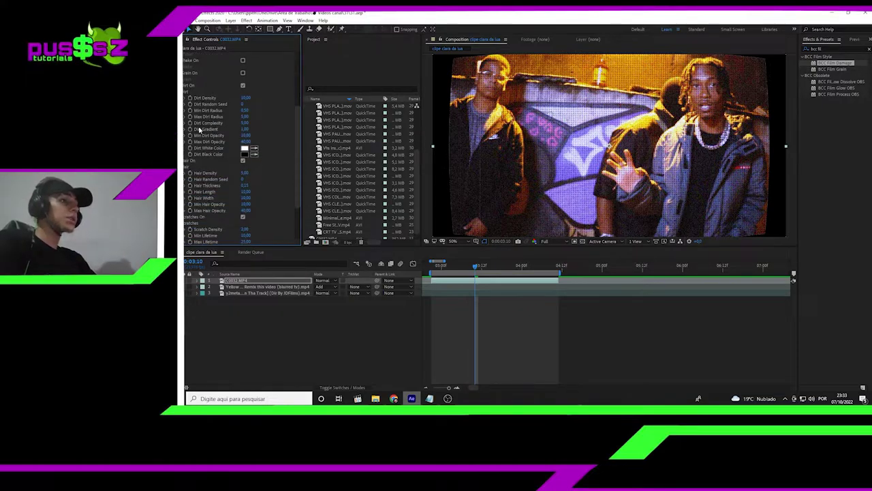
pyautogui.scroll(1, 191, 171)
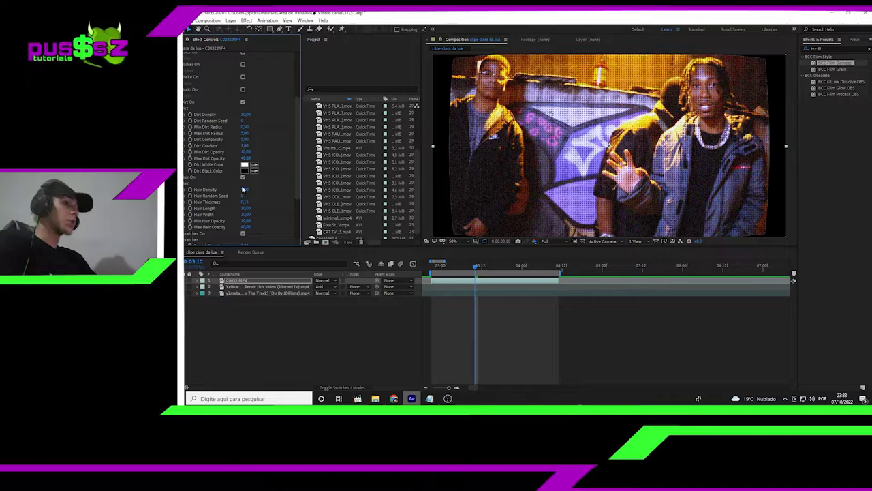
pyautogui.scroll(-3, 232, 191)
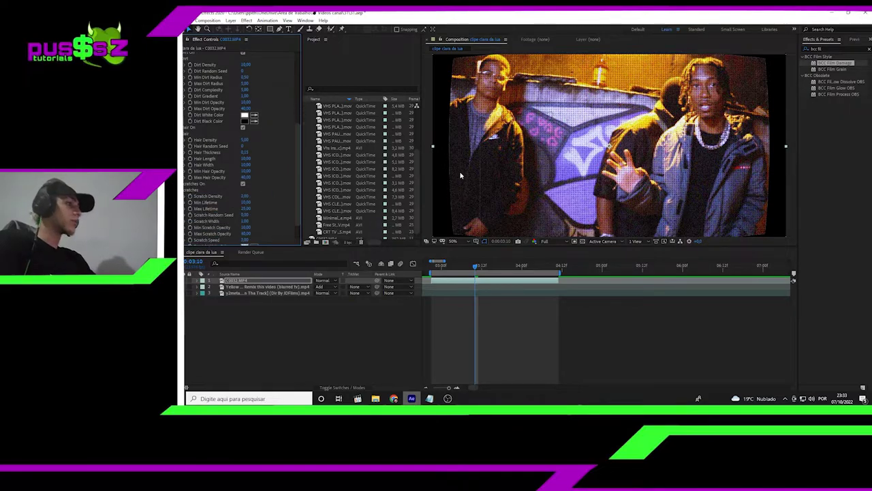
pyautogui.scroll(4, 525, 192)
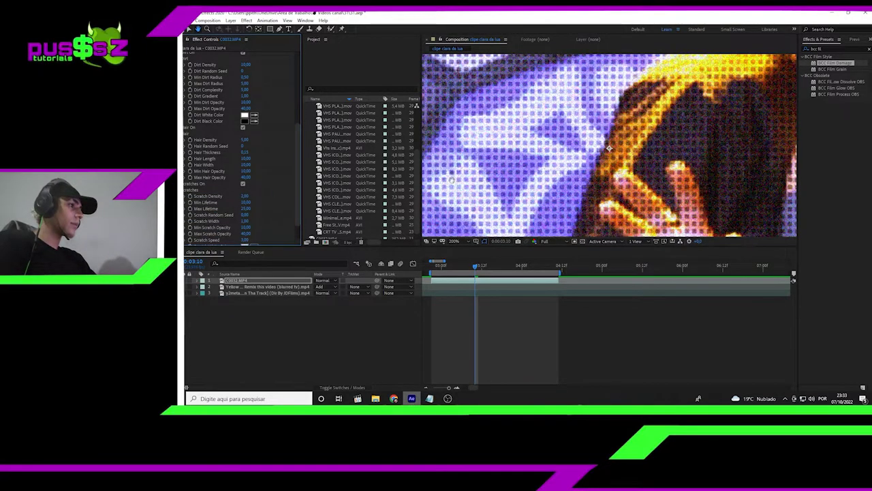
pyautogui.moveTo(525, 192); pyautogui.dragTo(576, 177)
pyautogui.moveTo(497, 178); pyautogui.dragTo(526, 179)
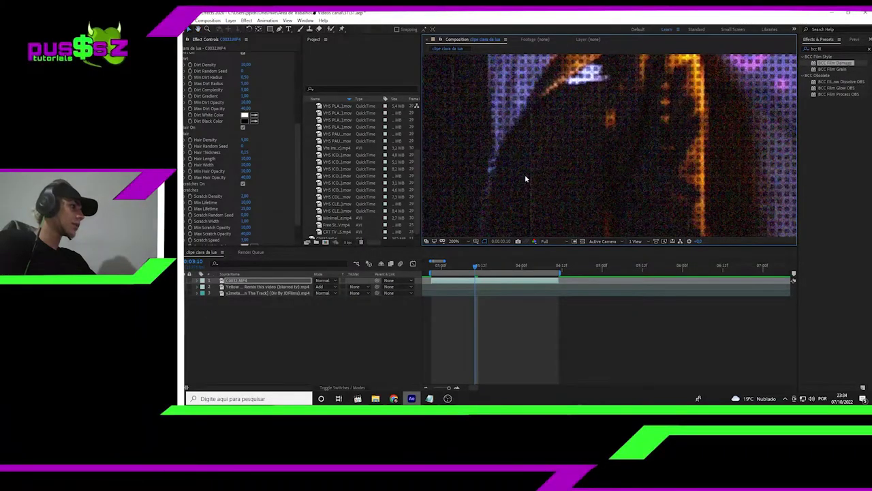
pyautogui.scroll(-2, 529, 187)
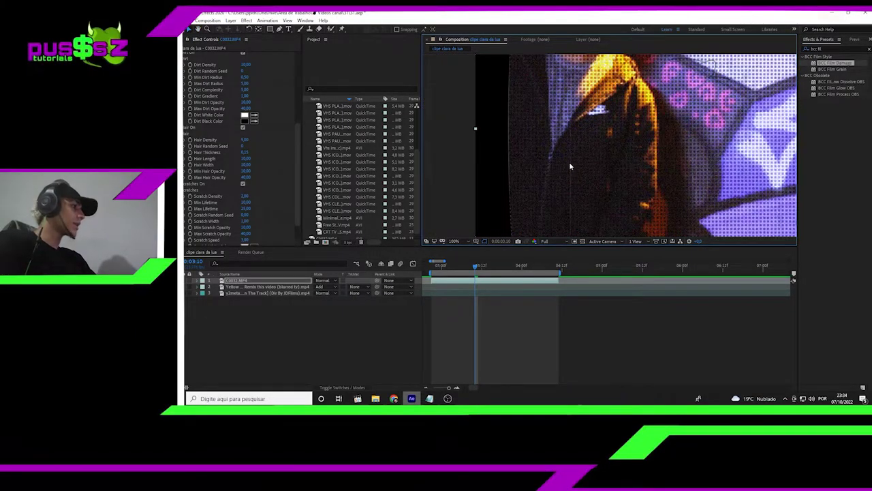
pyautogui.scroll(-1, 570, 165)
pyautogui.scroll(-1, 625, 159)
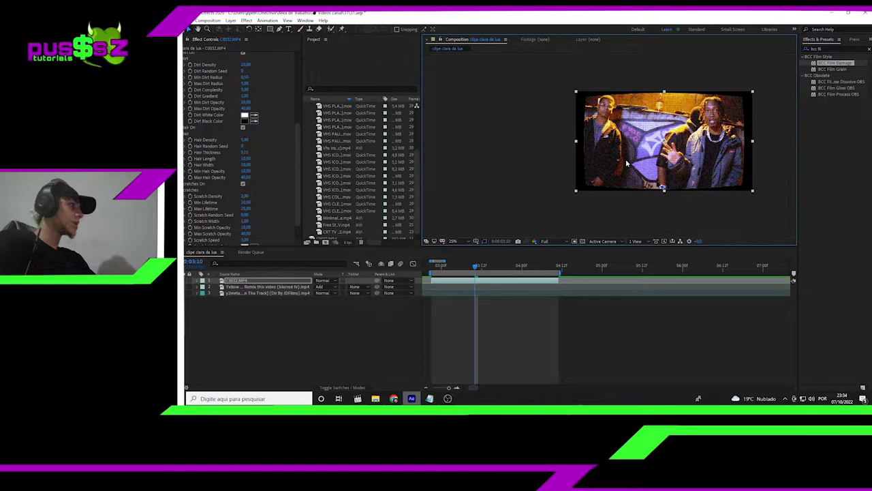
pyautogui.moveTo(625, 159); pyautogui.dragTo(580, 161)
pyautogui.scroll(1, 580, 162)
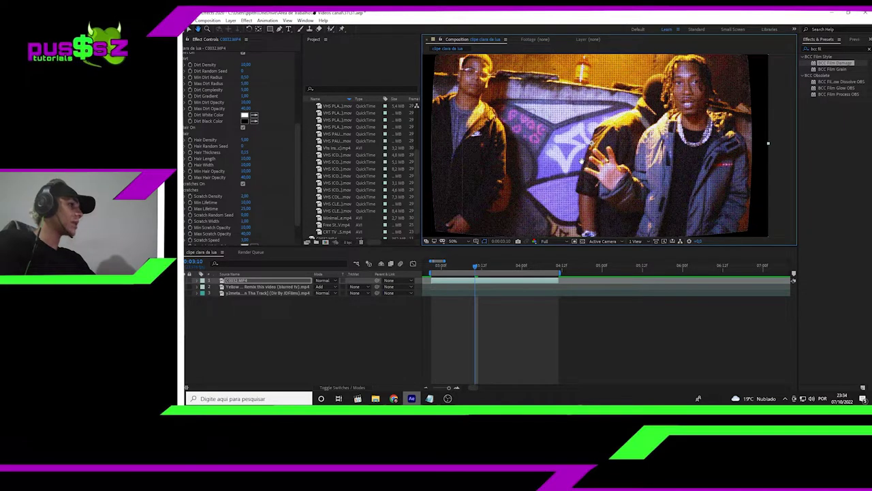
pyautogui.press('v')
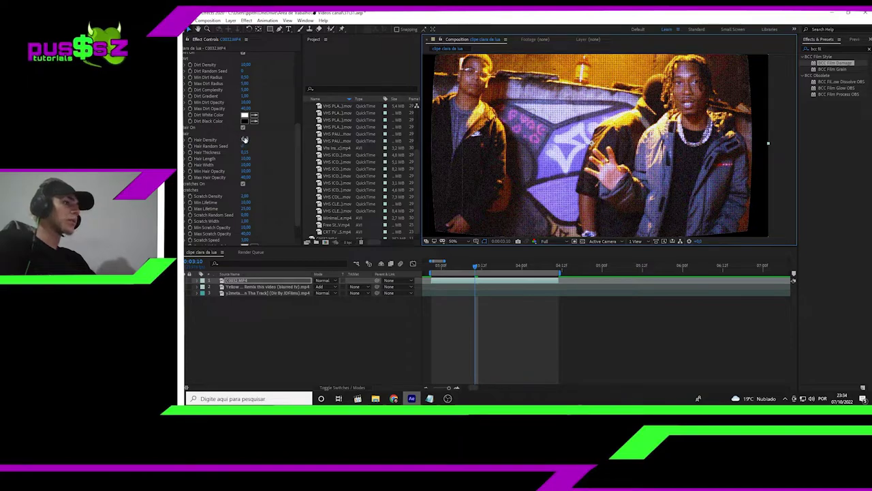
# Step: Set Hair Density and Scratch Density to 35, previewing around 03:12
pyautogui.moveTo(244, 140); pyautogui.dragTo(268, 139)
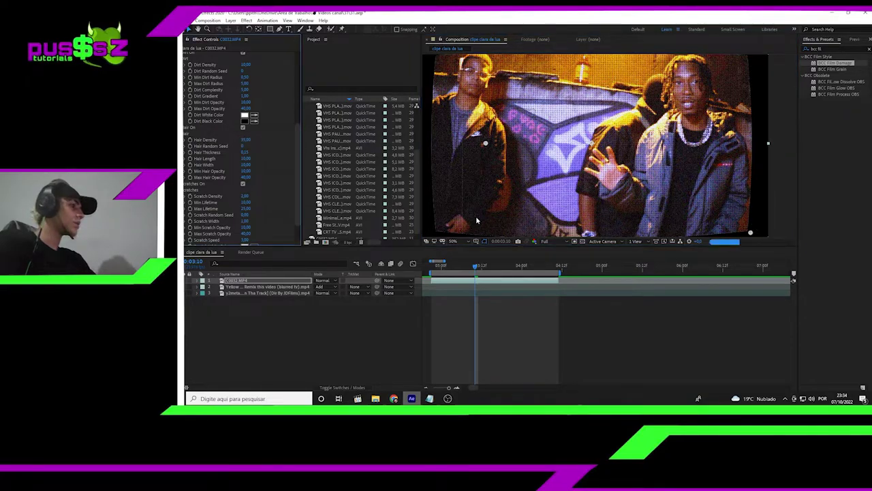
pyautogui.click(476, 270)
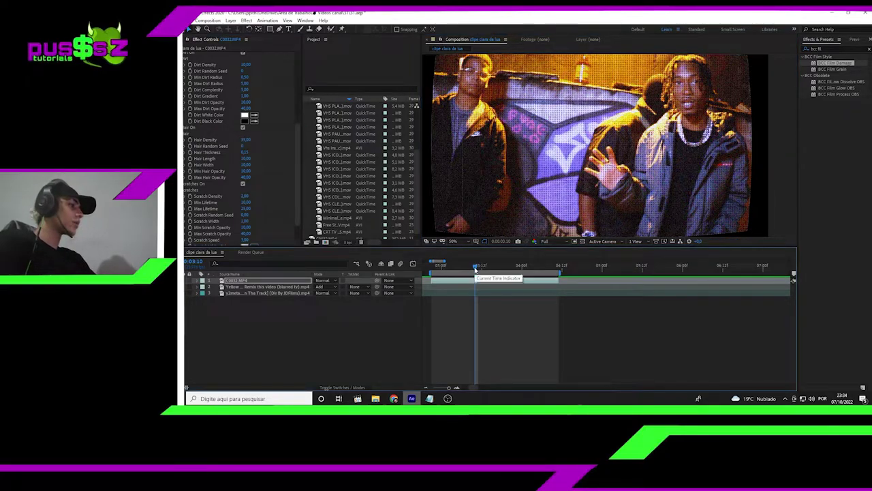
pyautogui.press('space')
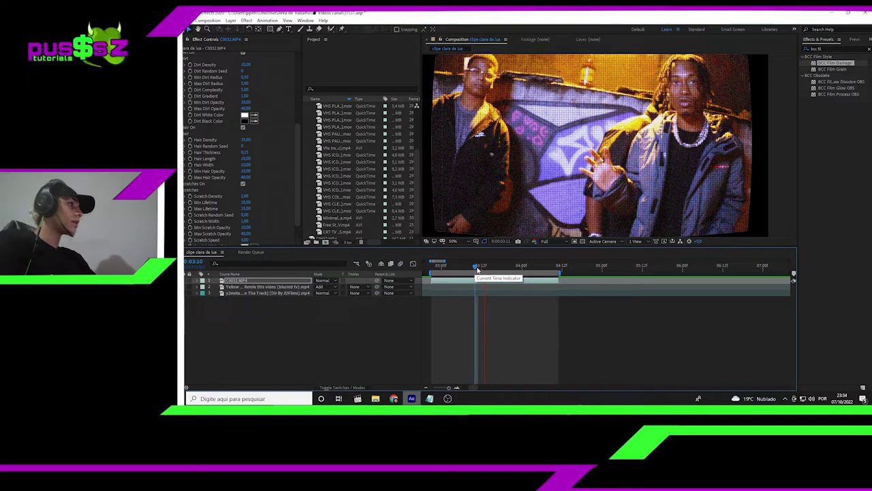
pyautogui.press('space')
pyautogui.press('v')
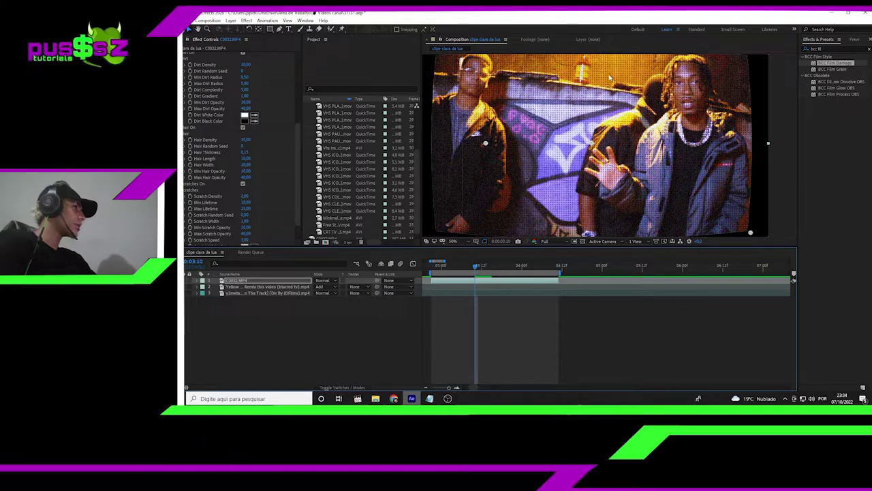
pyautogui.click(488, 267)
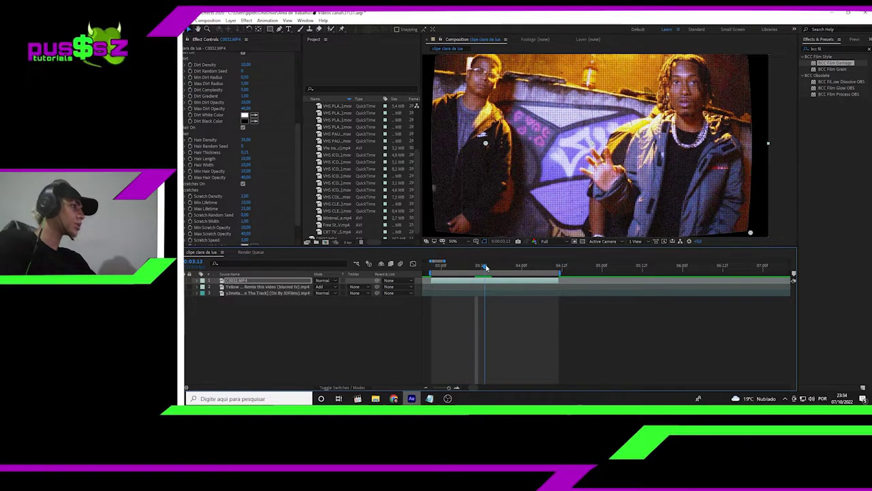
pyautogui.moveTo(489, 267); pyautogui.dragTo(482, 273)
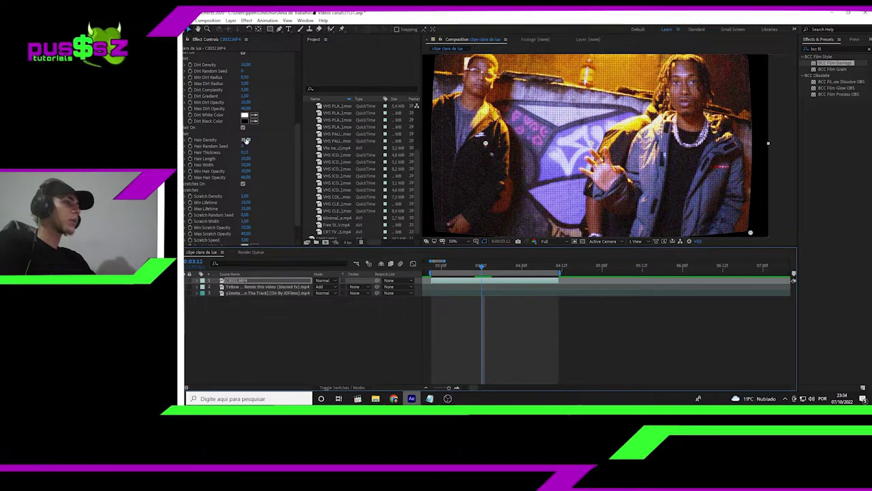
pyautogui.moveTo(246, 141); pyautogui.dragTo(245, 141)
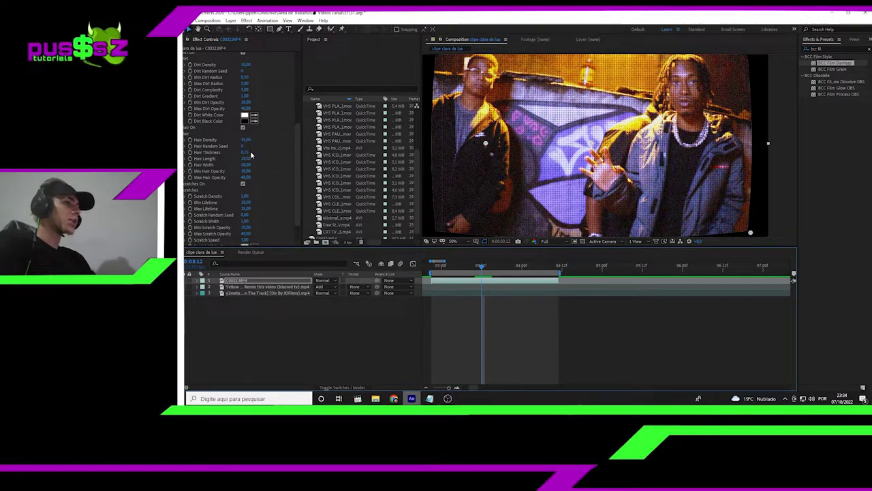
pyautogui.click(246, 196)
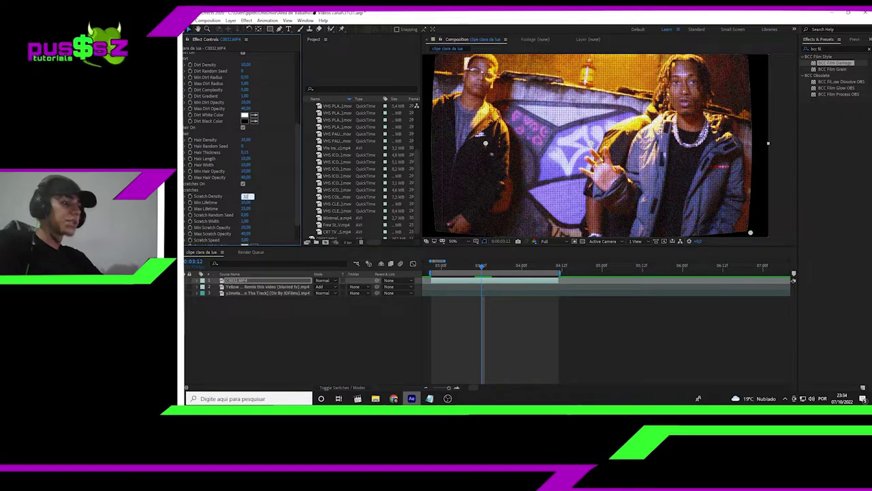
pyautogui.press('Return')
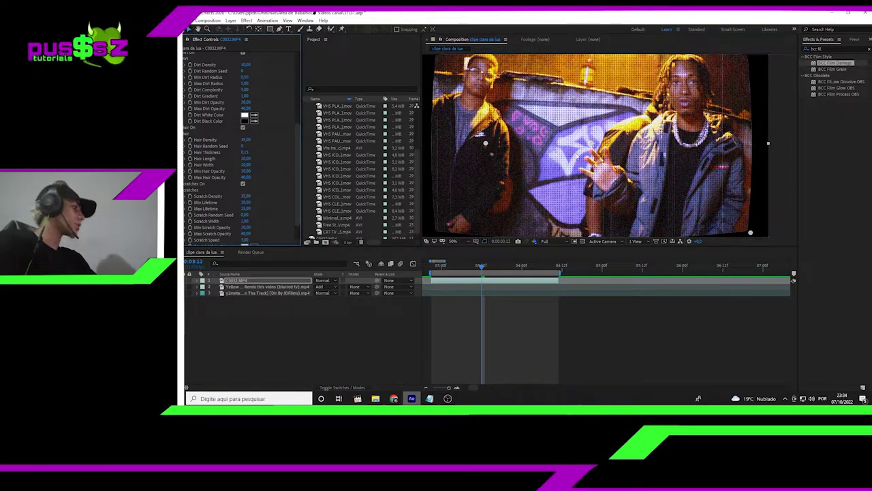
# Step: Set Dirt Density to 50 and scrub back a few frames to see the dirt
pyautogui.scroll(4, 275, 129)
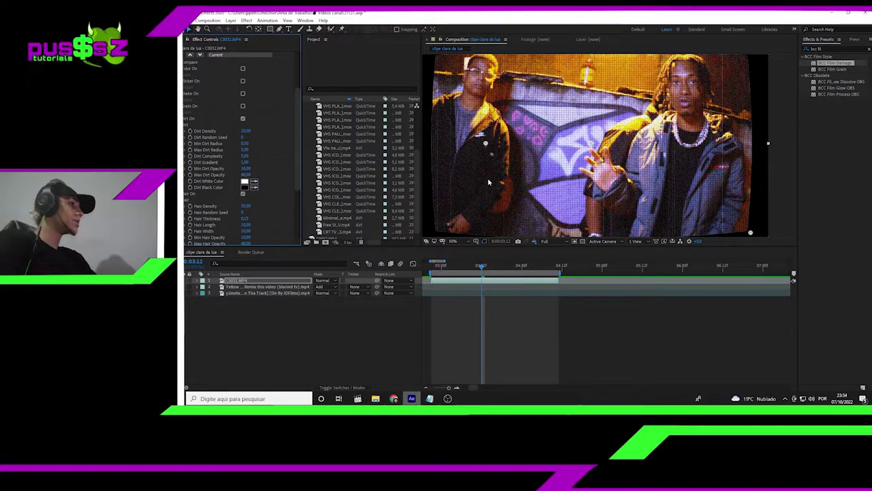
pyautogui.click(245, 131)
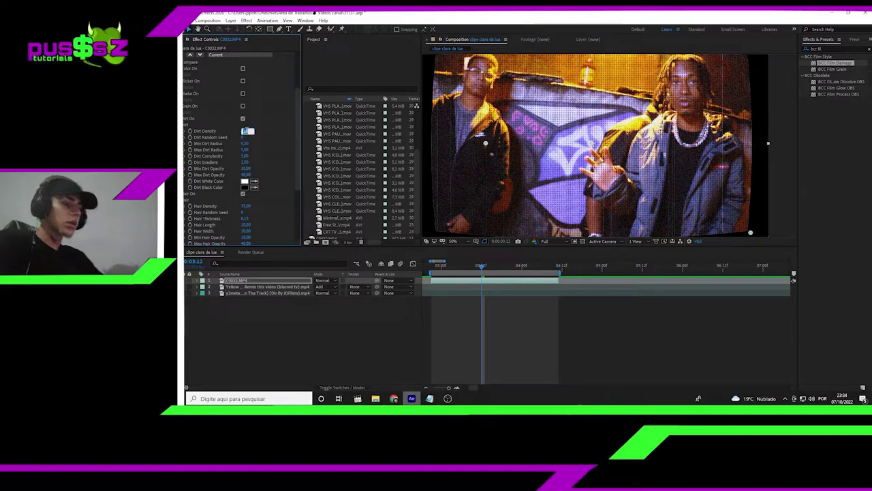
pyautogui.write('50')
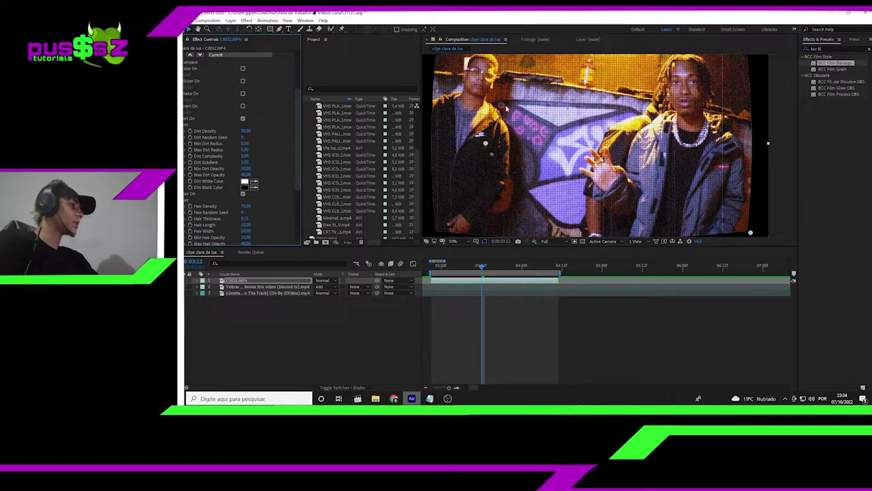
pyautogui.moveTo(480, 271); pyautogui.dragTo(468, 273)
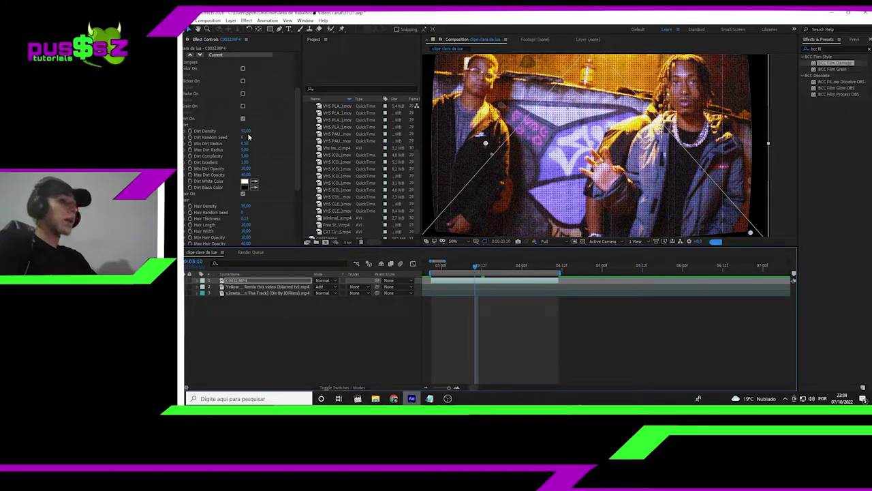
pyautogui.click(245, 131)
pyautogui.click(245, 131)
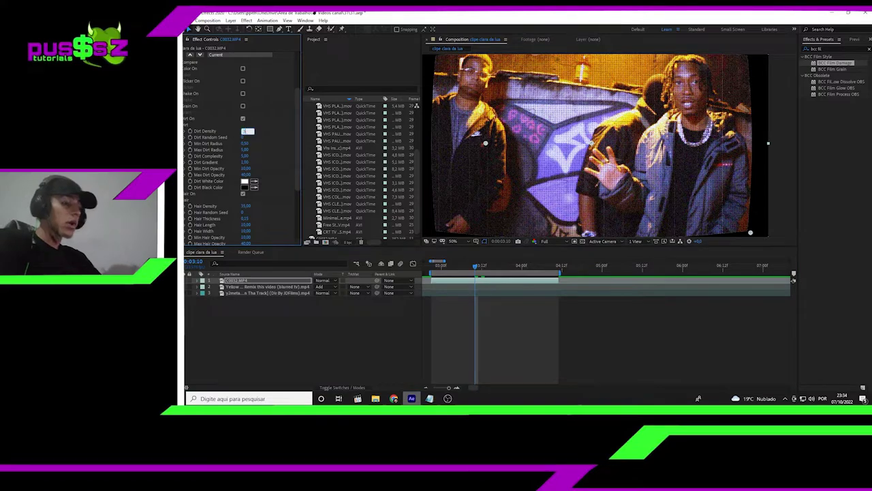
# Step: Preview from 0:00:02:21, then return Dirt Density to 10
pyautogui.click(432, 268)
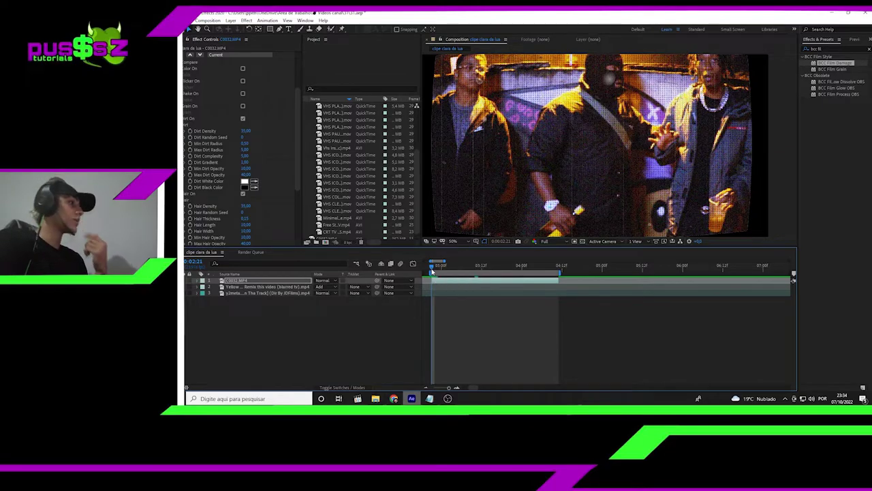
pyautogui.press('space')
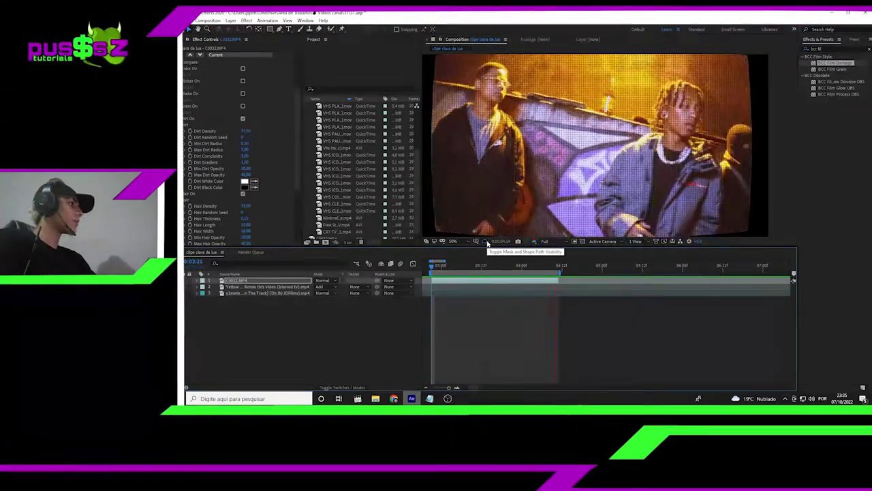
pyautogui.click(461, 266)
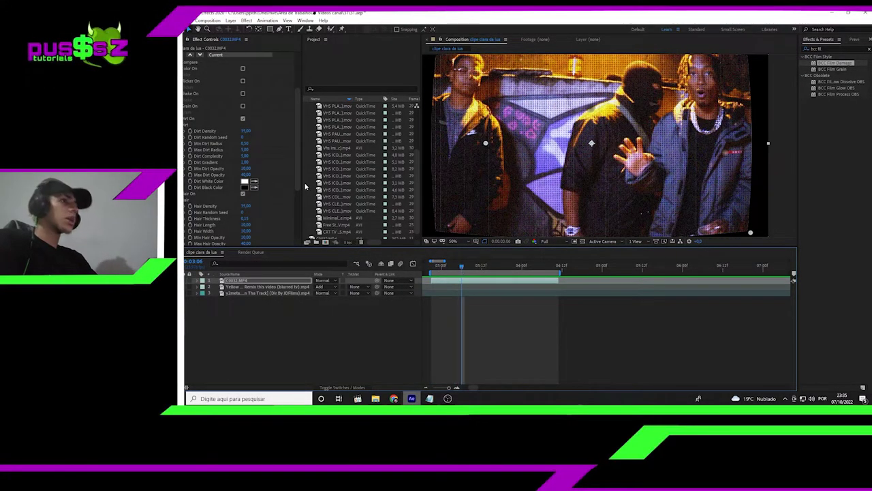
pyautogui.click(245, 131)
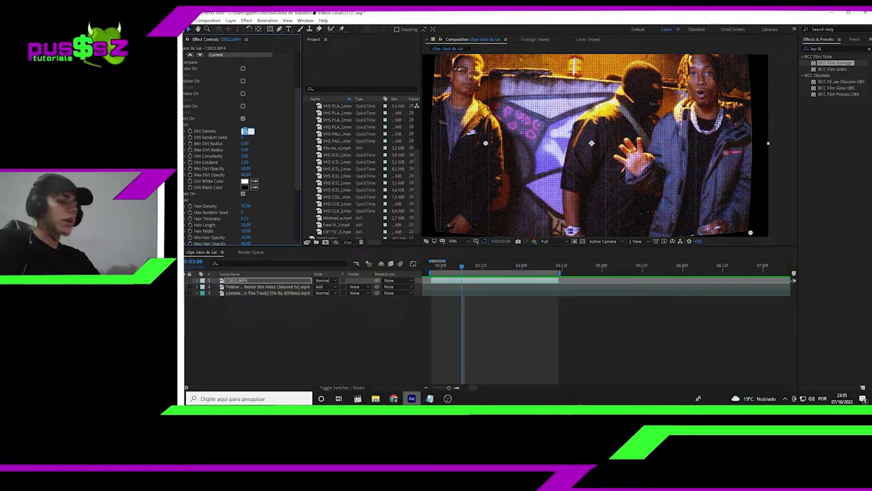
pyautogui.press('Return')
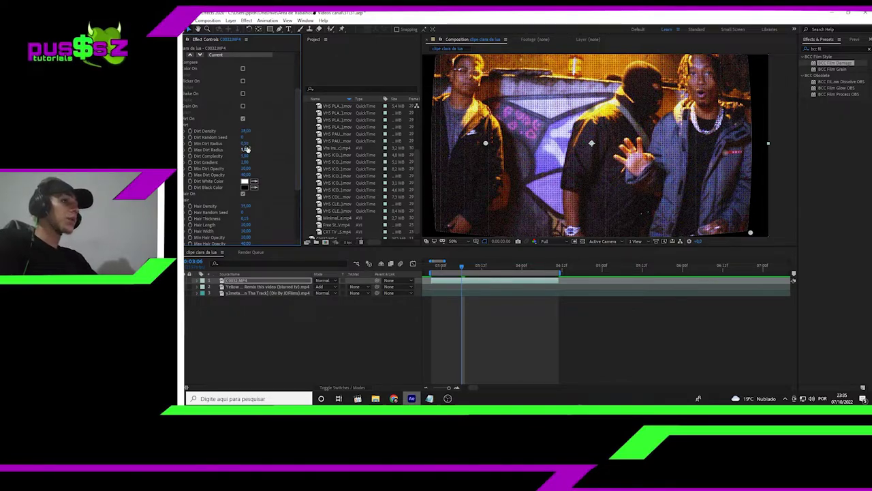
pyautogui.scroll(-2, 255, 154)
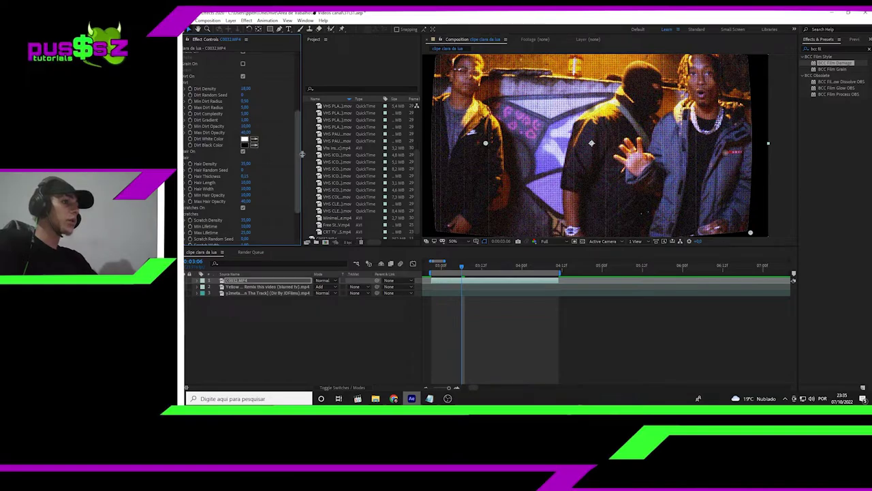
pyautogui.scroll(-2, 300, 177)
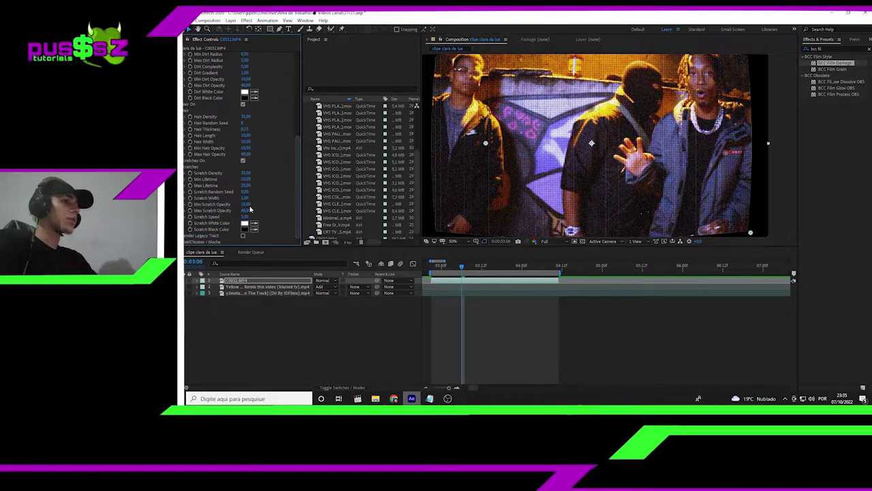
# Step: Make the Dirt White Color yellow and Scratch White Color blue, then preview from 0:00:02:21
pyautogui.click(244, 92)
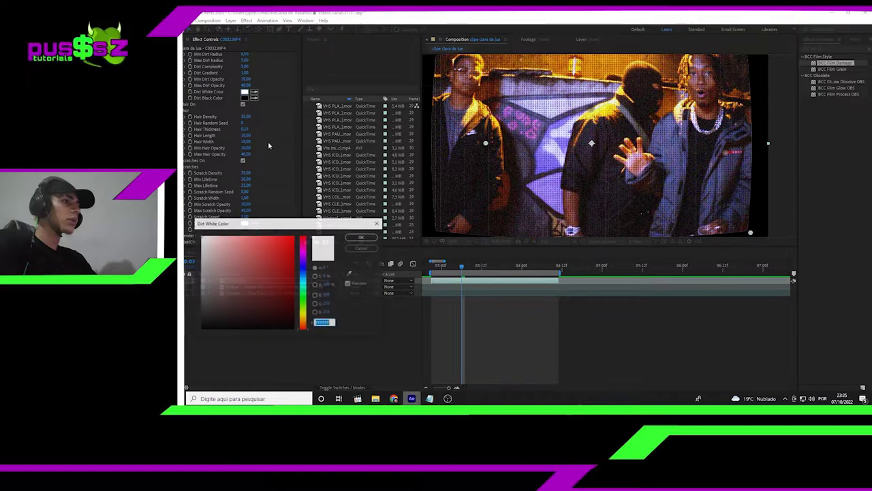
pyautogui.click(363, 237)
pyautogui.click(245, 222)
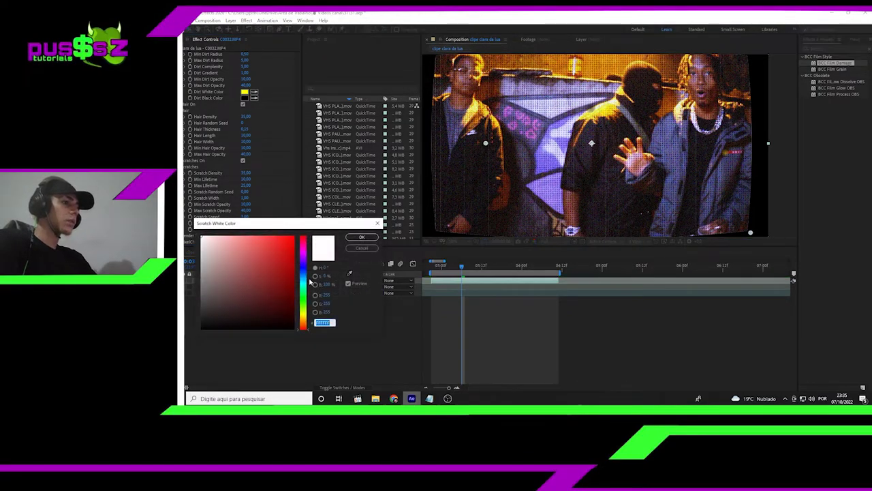
pyautogui.click(362, 237)
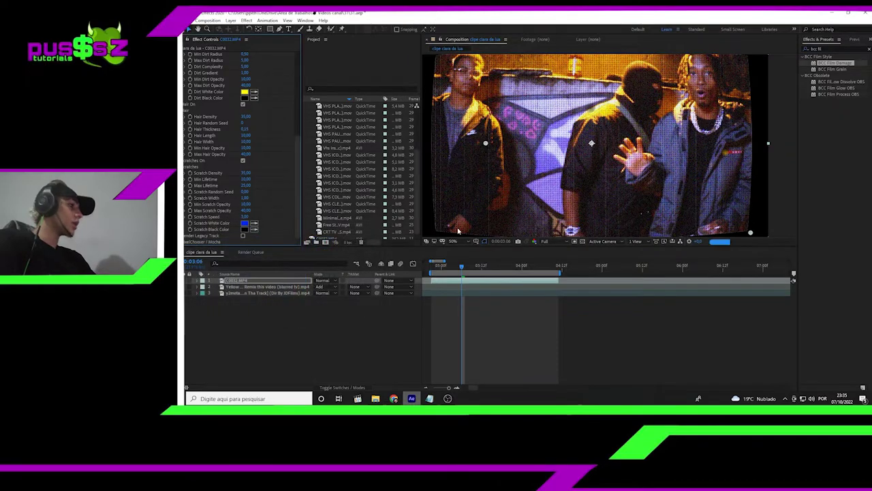
pyautogui.click(434, 268)
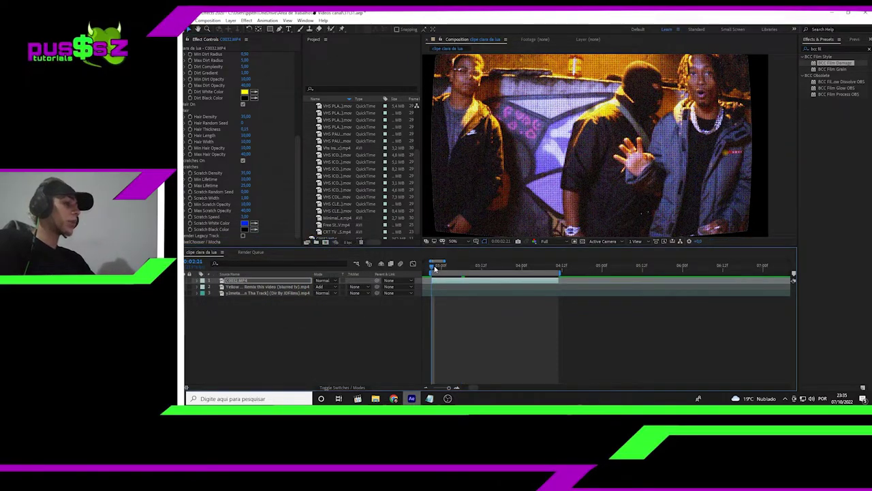
pyautogui.press('space')
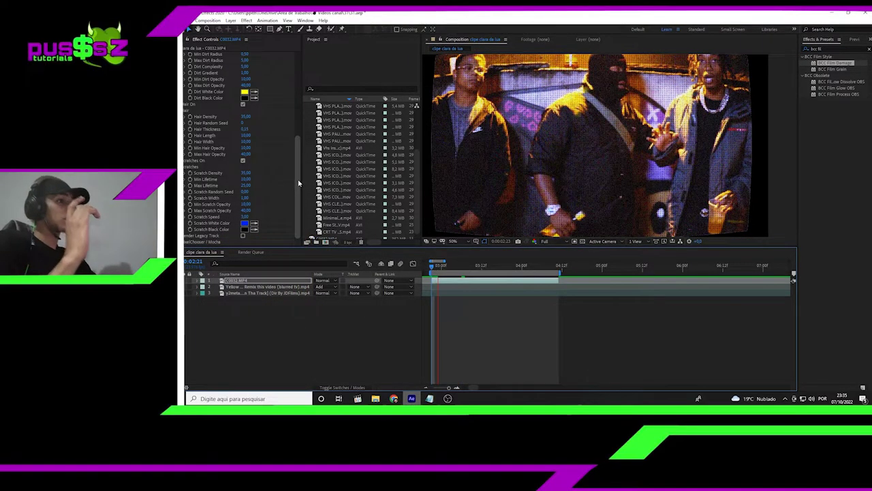
pyautogui.scroll(5, 245, 143)
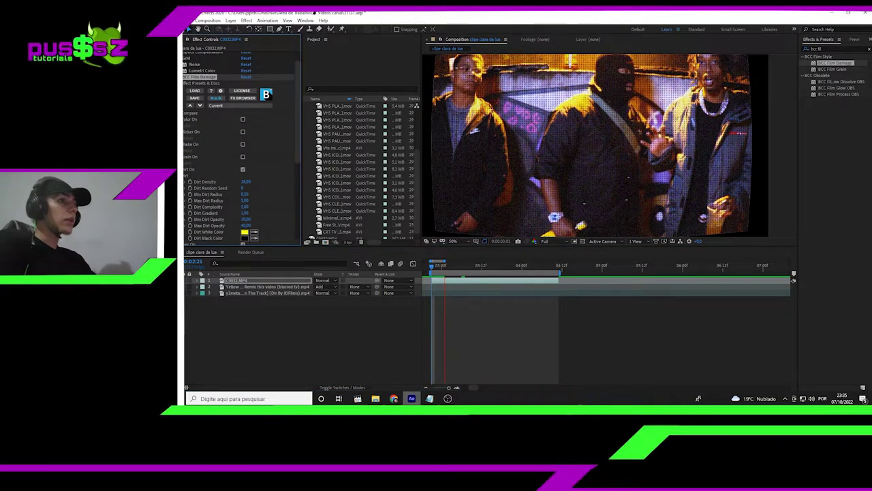
# Step: Collapse the BCC Film Damage parameters in Effect Controls
pyautogui.click(185, 77)
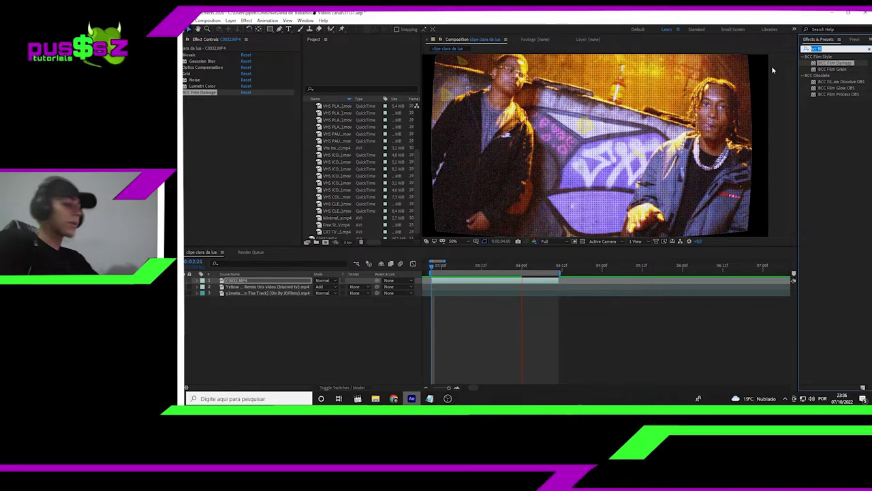
# Step: Broaden the Effects & Presets search to 'bcc' and scroll through the BCC effect list
pyautogui.click(828, 49)
pyautogui.press('BackSpace')
pyautogui.press('BackSpace')
pyautogui.press('BackSpace')
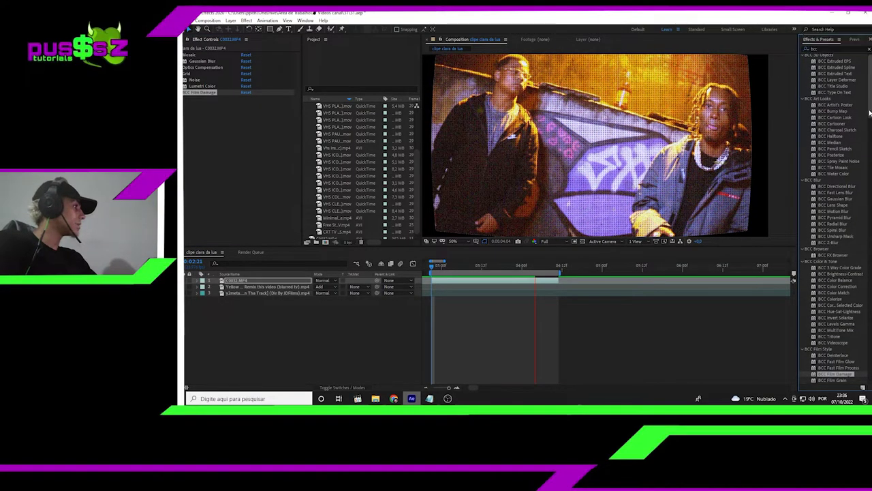
pyautogui.scroll(-15, 869, 166)
pyautogui.moveTo(869, 166); pyautogui.dragTo(871, 332)
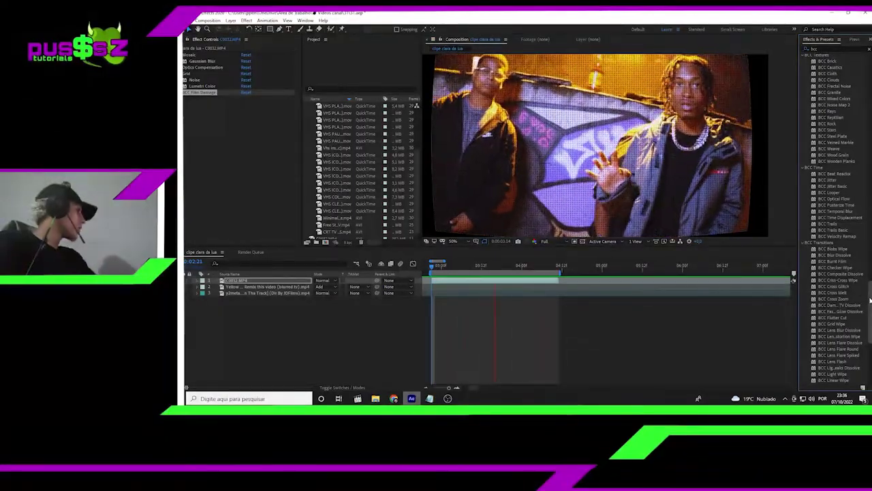
pyautogui.scroll(-5, 870, 300)
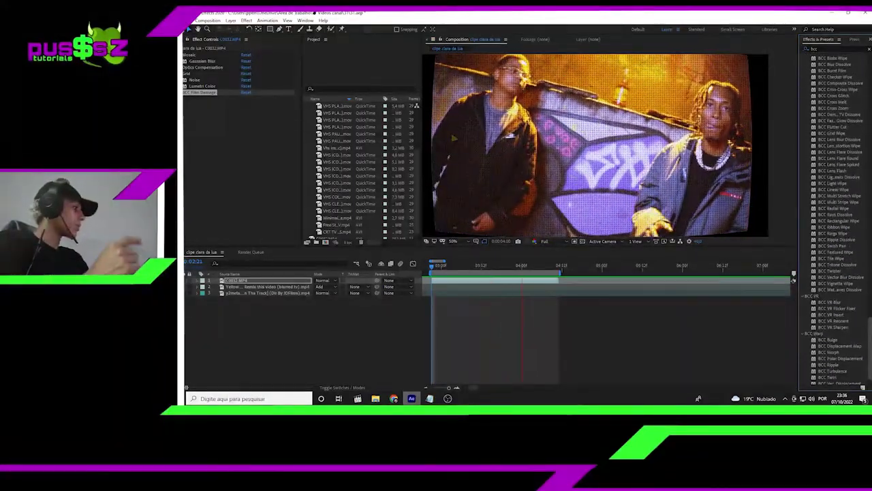
pyautogui.scroll(-1, 839, 218)
pyautogui.moveTo(871, 222); pyautogui.dragTo(866, 149)
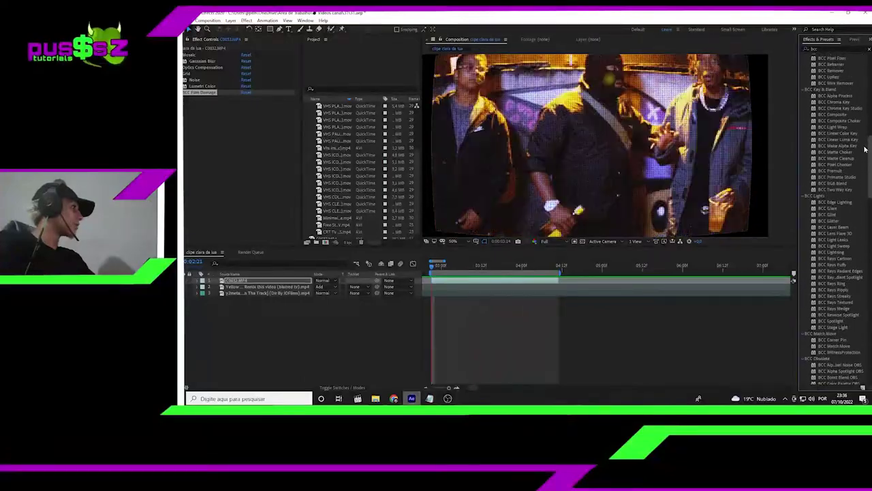
pyautogui.scroll(4, 860, 96)
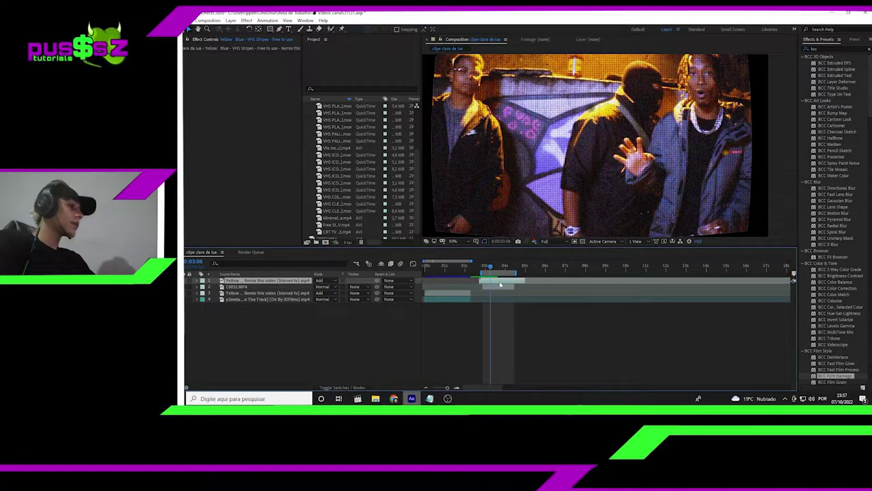
# Step: Select the top VHS overlay layer, zoom the timeline in, and review from 0:00:02:21
pyautogui.click(505, 284)
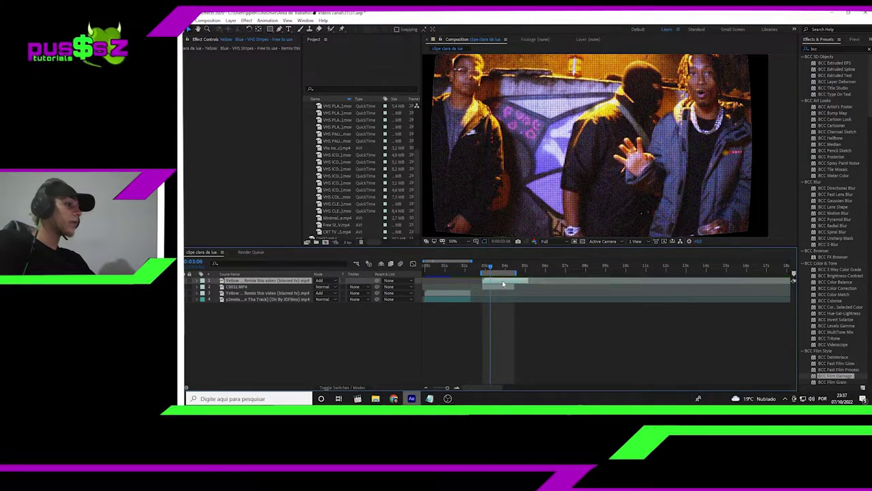
pyautogui.click(456, 388)
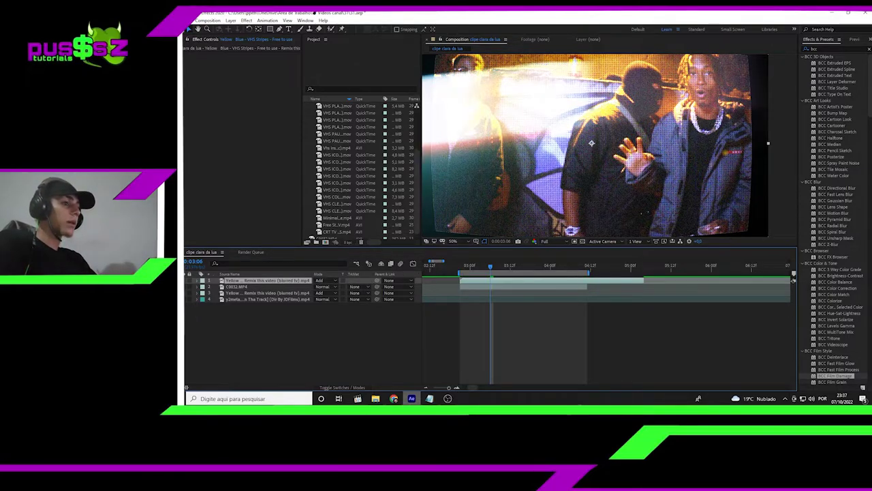
pyautogui.click(461, 267)
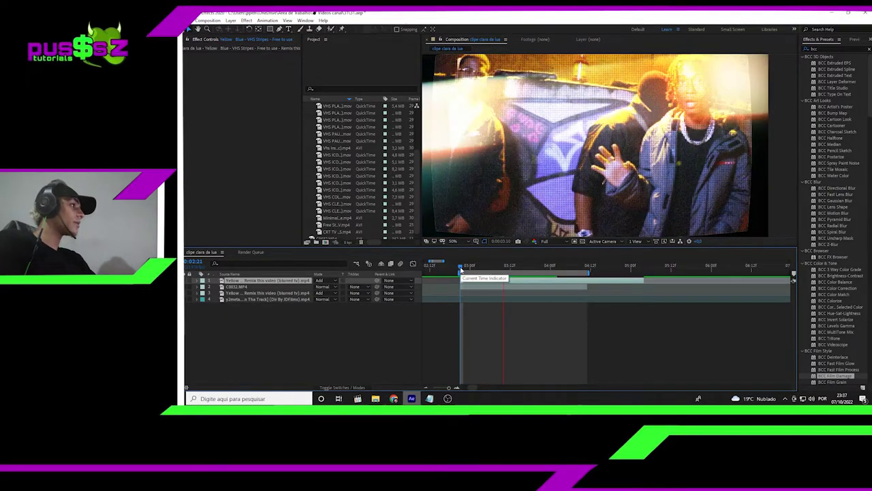